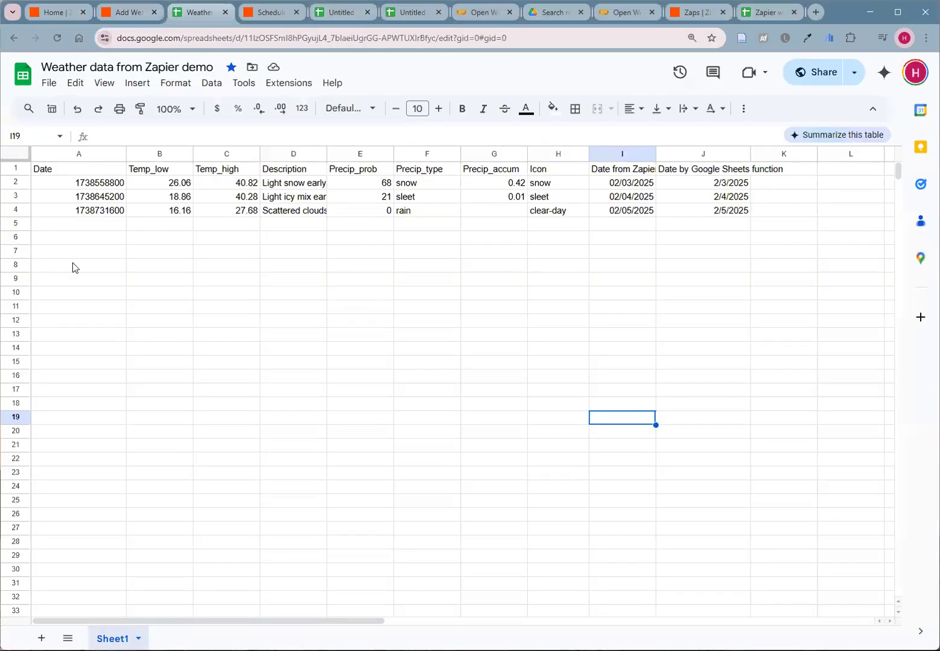
# - Generate a Zap from the prompt "Get today's weather and add it to Google Sheet" and open the suggested Zap for editing
pyautogui.click(131, 14)
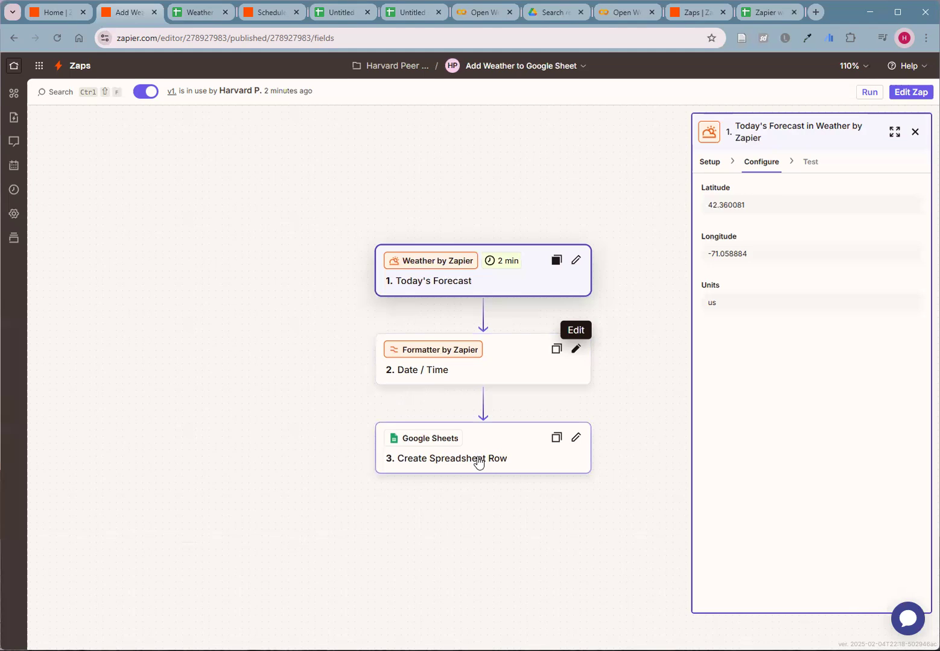
pyautogui.click(59, 12)
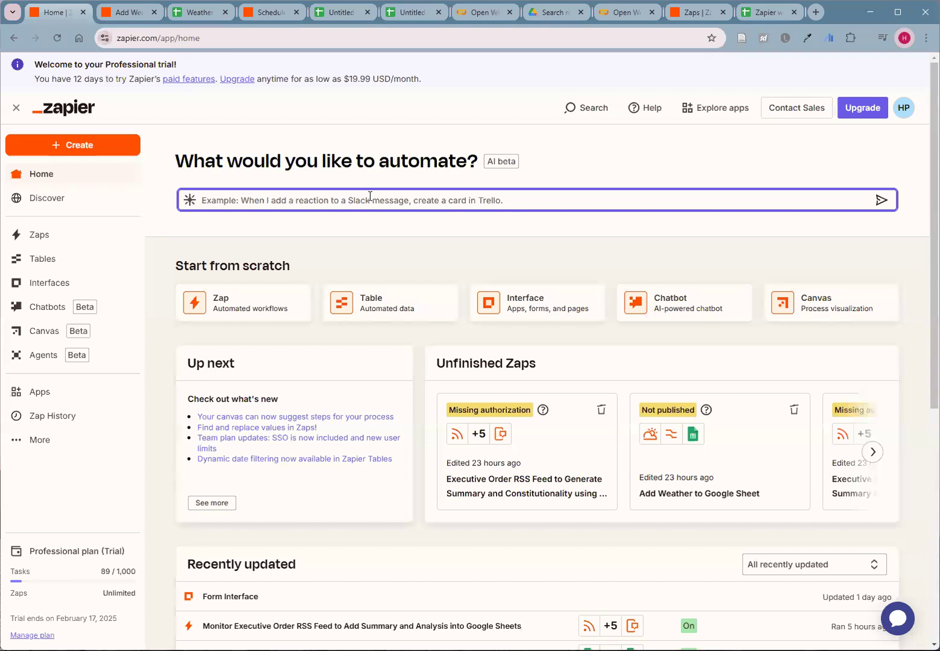
pyautogui.write("Get today's")
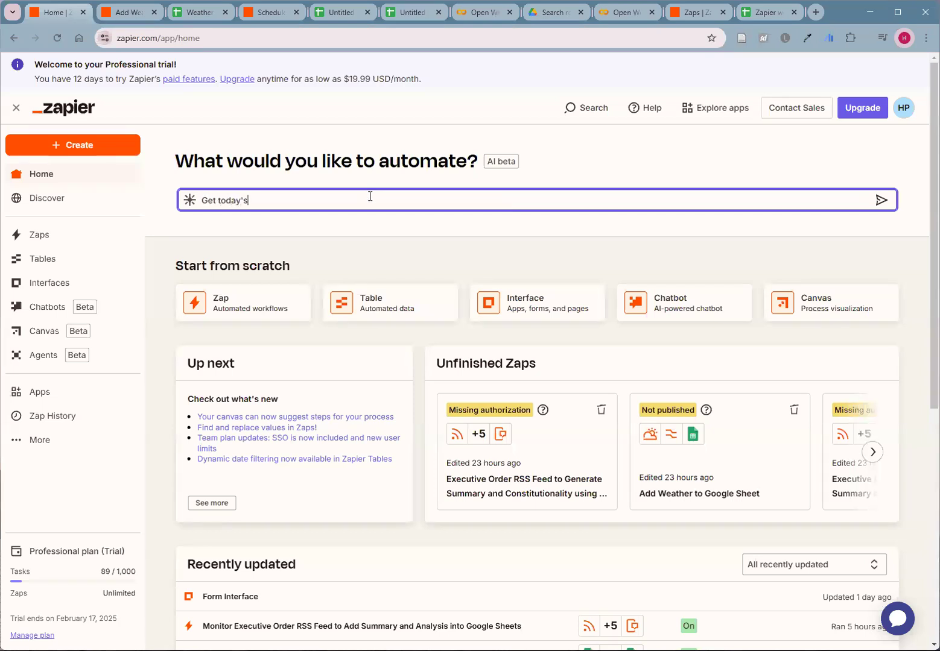
pyautogui.write(' weather and add it to Google Sheet')
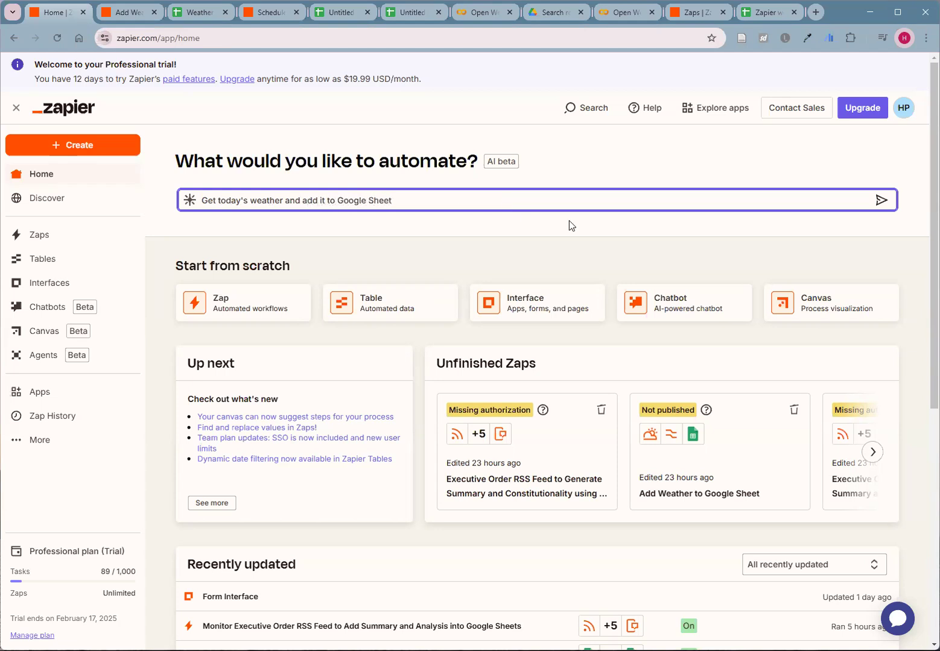
pyautogui.click(882, 200)
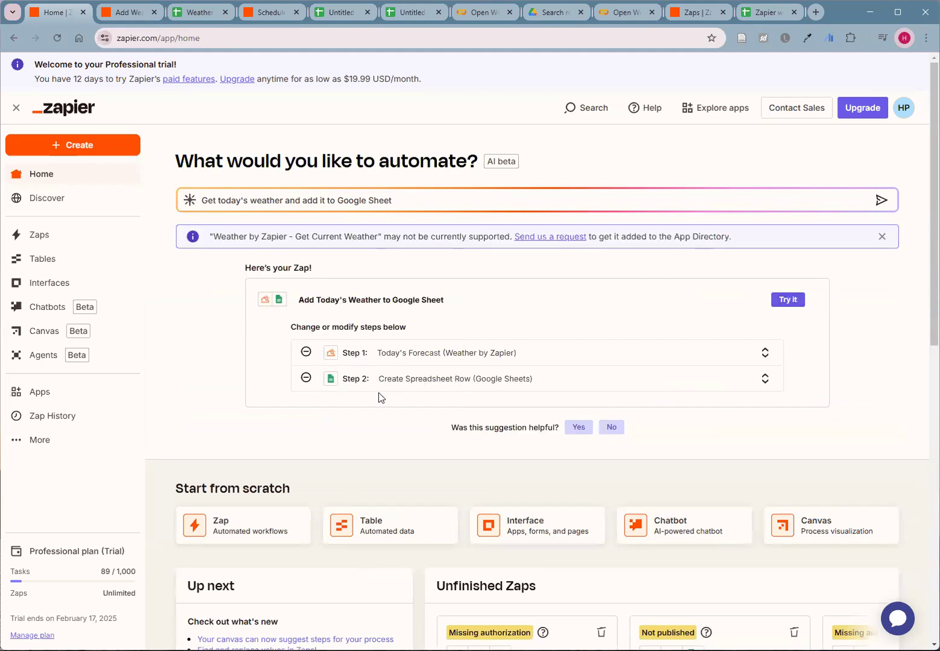
pyautogui.click(789, 300)
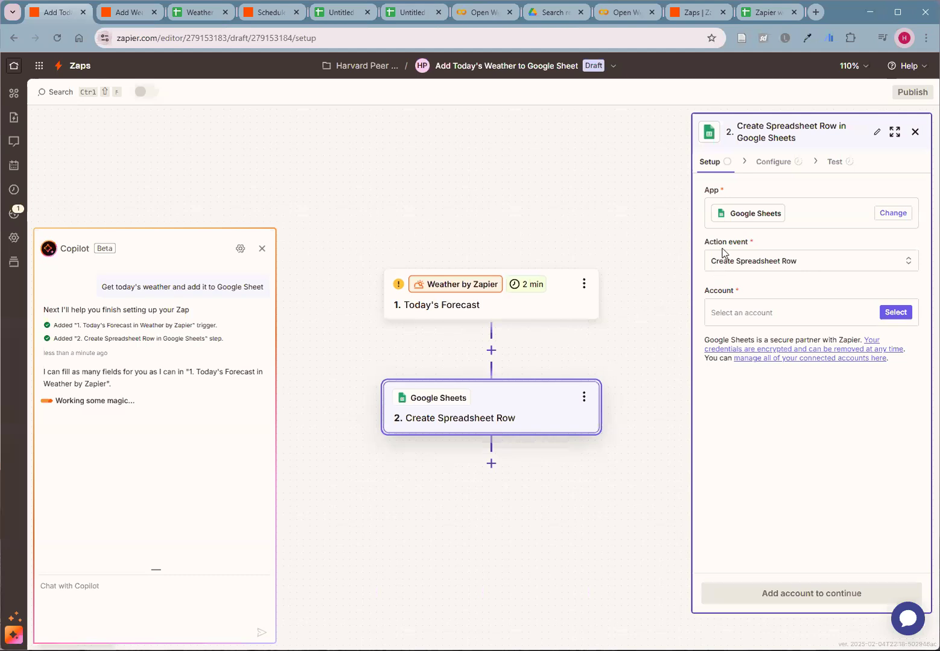
# - From the Today's Forecast trigger's latitude help, open LatLong.net and look up the coordinates of Boston
pyautogui.click(459, 306)
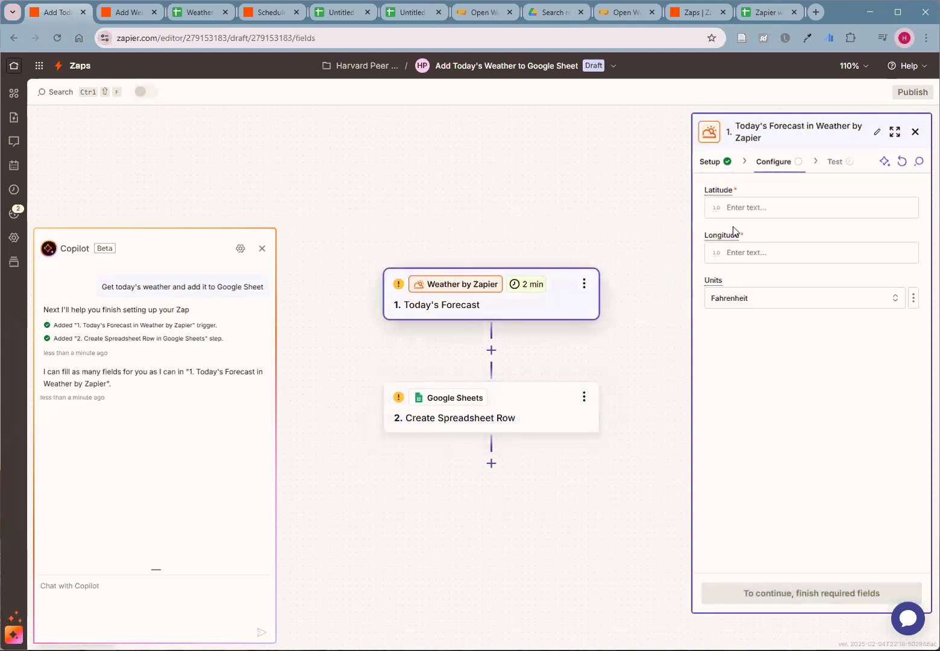
pyautogui.click(728, 207)
pyautogui.moveTo(715, 192)
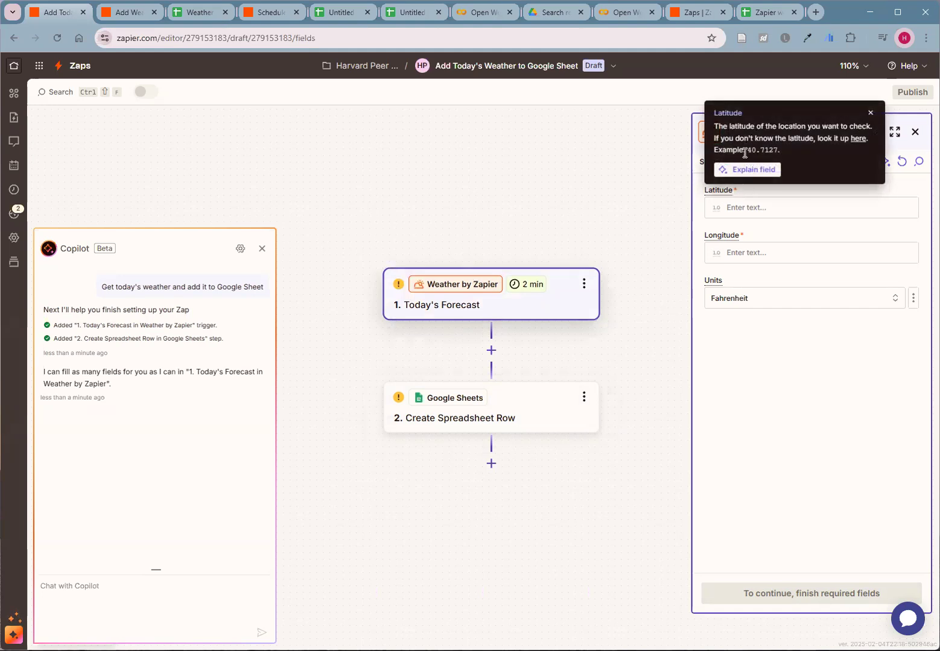
pyautogui.click(855, 143)
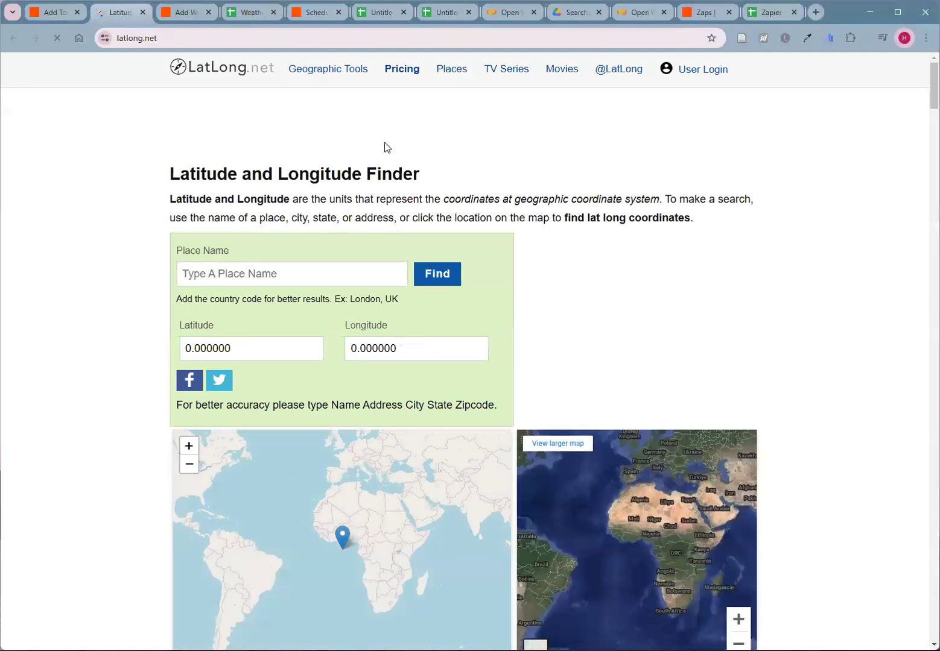
pyautogui.click(246, 278)
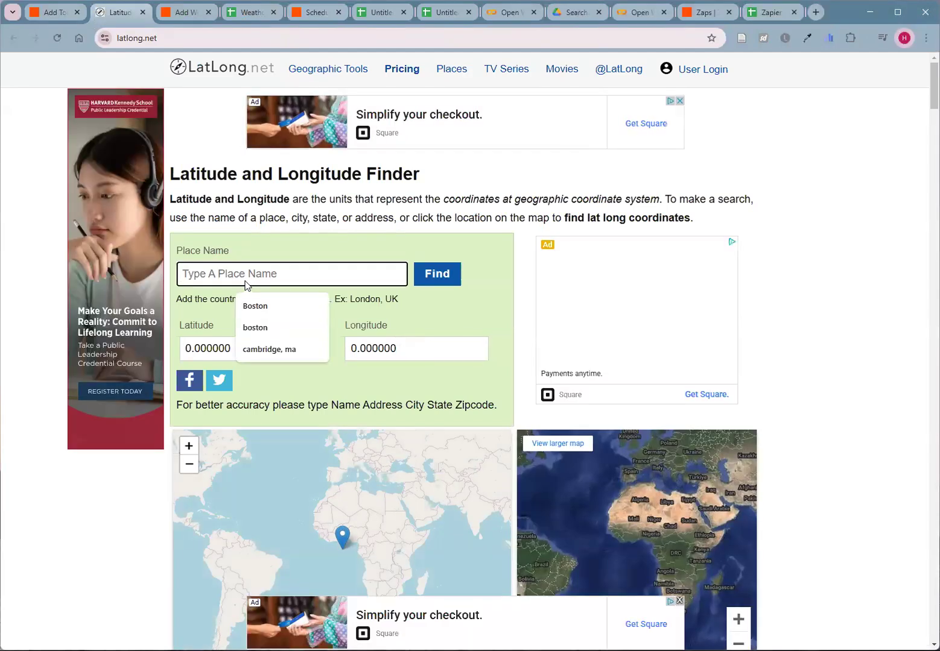
pyautogui.write('Boston')
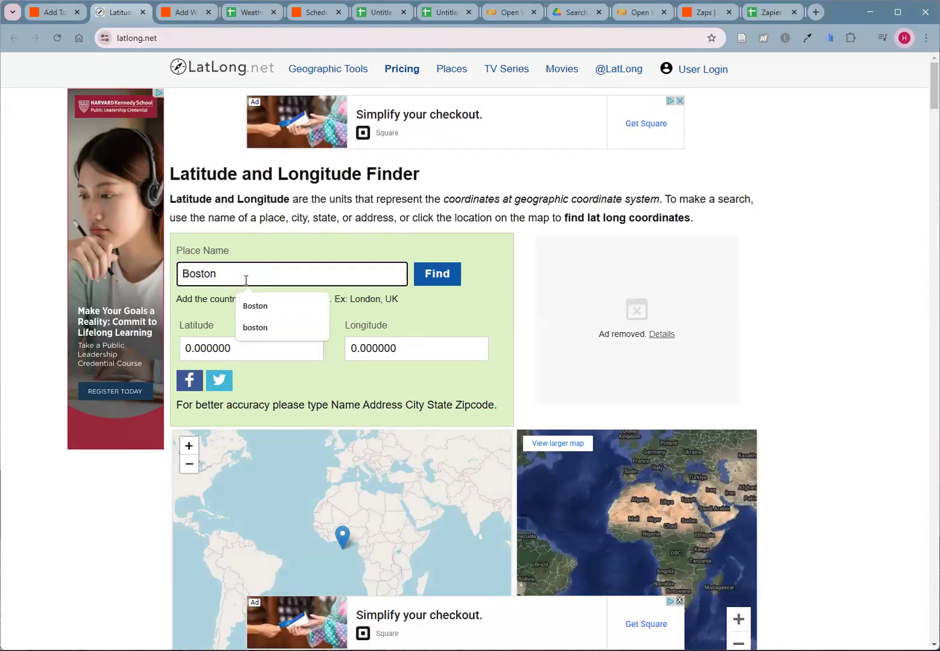
pyautogui.click(436, 276)
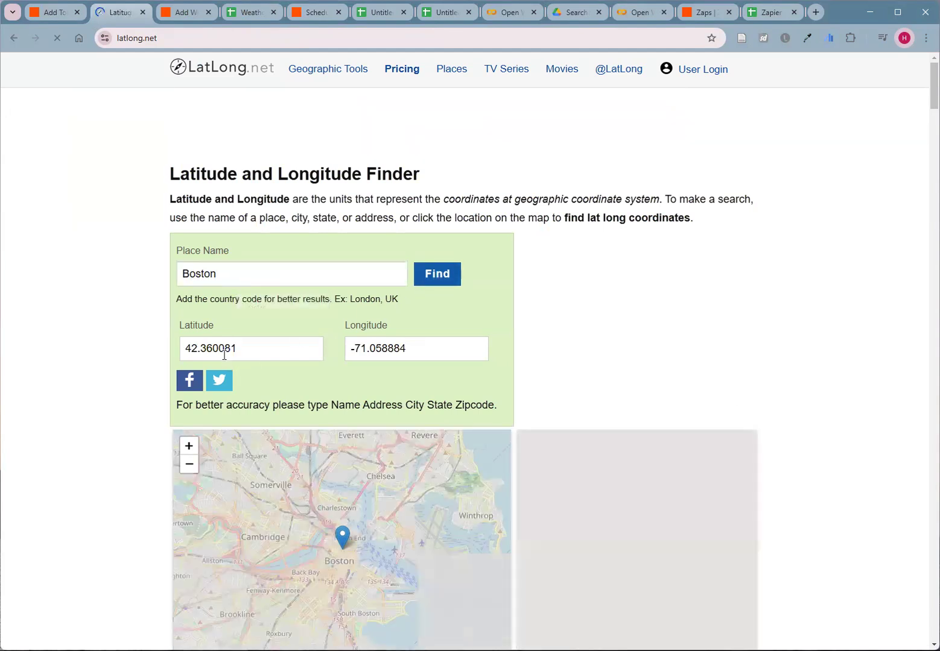
# - Copy Boston's coordinates into the Today's Forecast trigger, with latitude 42.360081 and longitude -71.058884
pyautogui.moveTo(253, 348); pyautogui.dragTo(138, 345)
pyautogui.hotkey('ctrl', 'c')
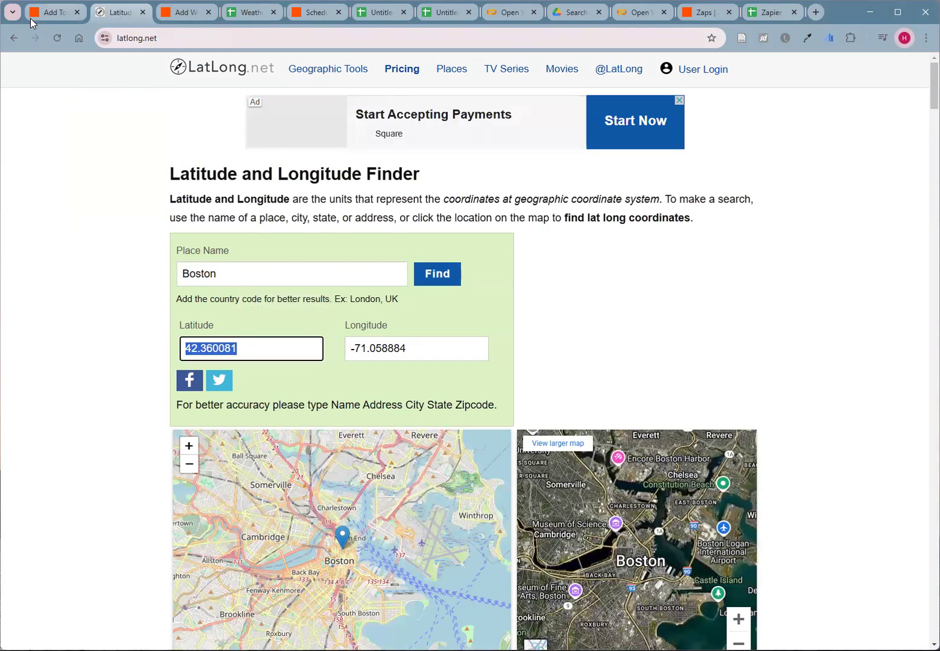
pyautogui.click(37, 14)
pyautogui.click(721, 208)
pyautogui.hotkey('ctrl', 'v')
pyautogui.click(116, 12)
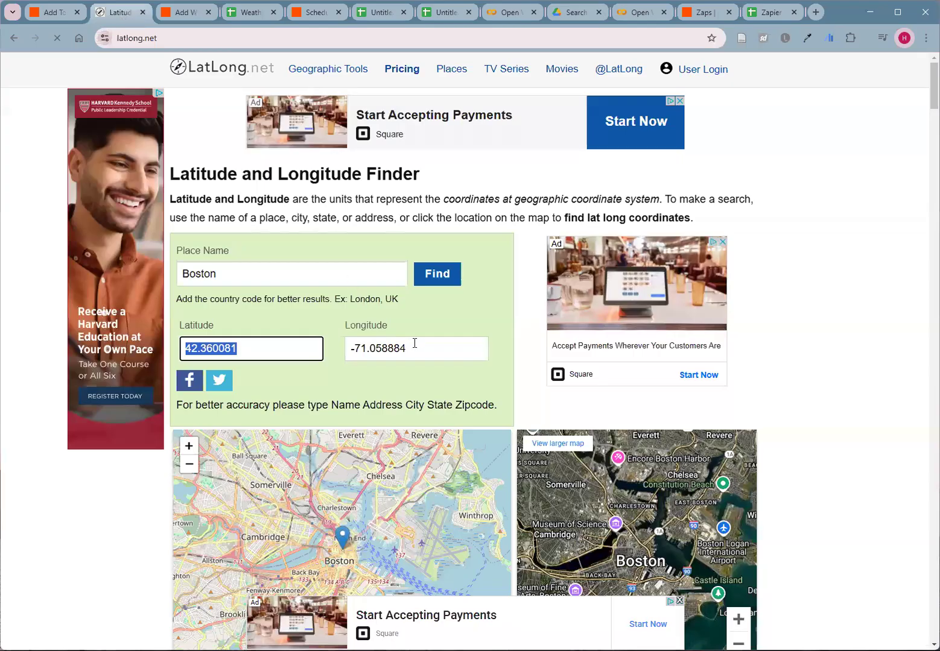
pyautogui.press('Tab')
pyautogui.hotkey('ctrl', 'c')
pyautogui.click(55, 12)
pyautogui.click(731, 251)
pyautogui.hotkey('ctrl', 'v')
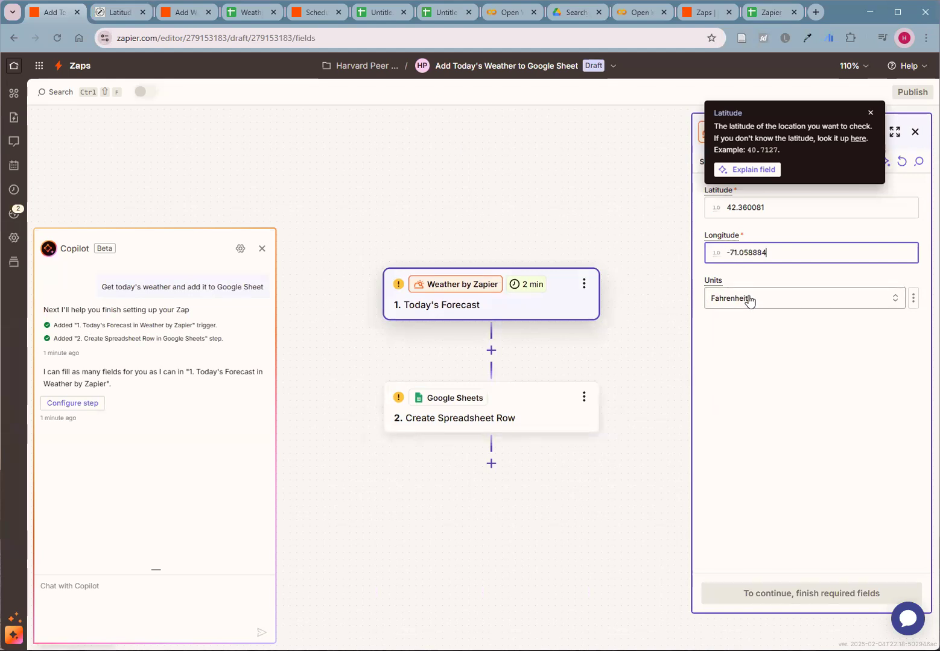
pyautogui.click(660, 354)
# - Test the Today's Forecast trigger, examine the fields of the Forecast A record and continue with that record
pyautogui.click(797, 592)
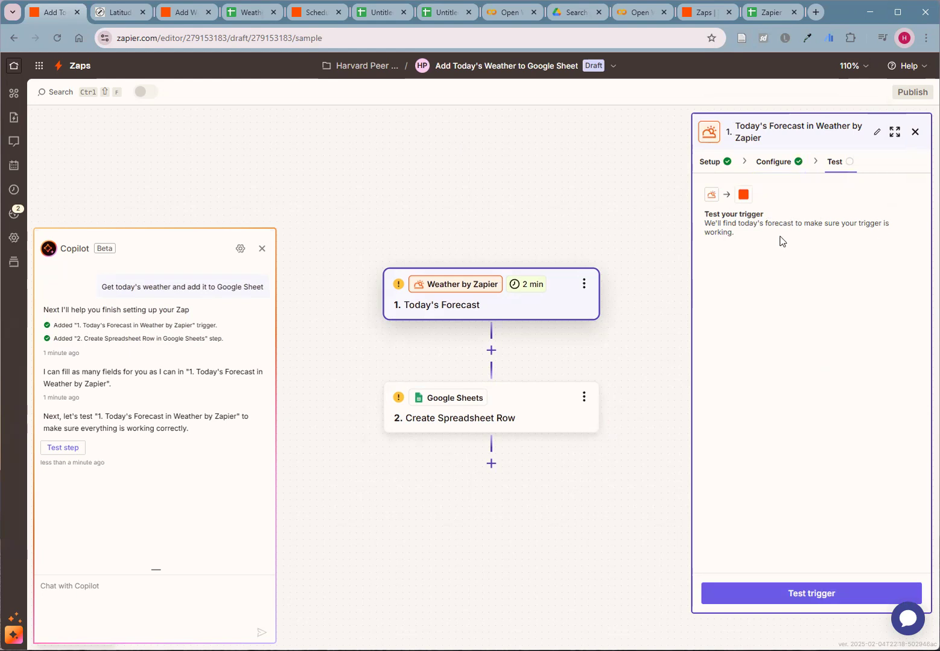
pyautogui.click(797, 595)
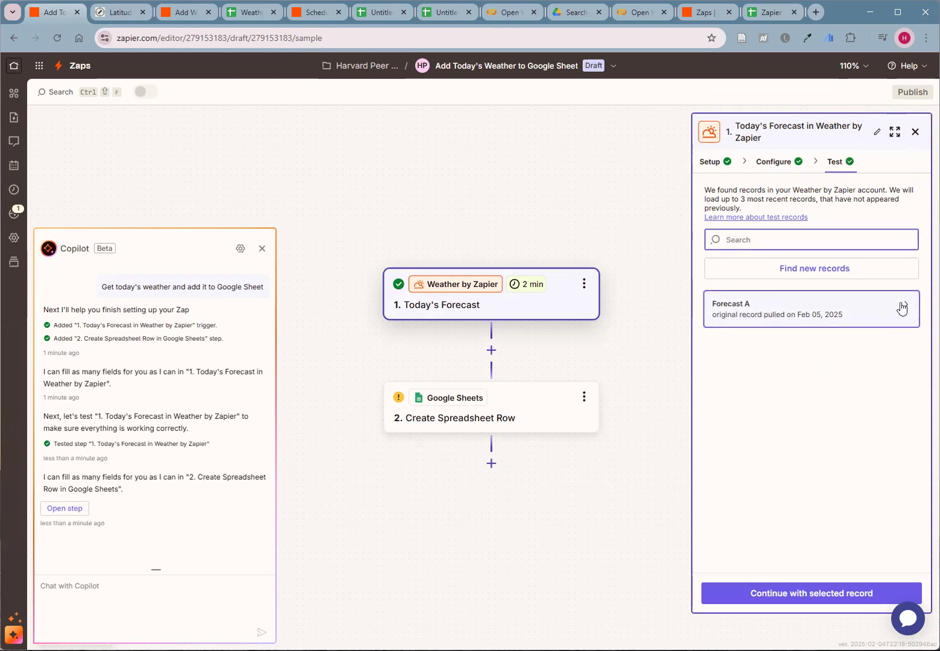
pyautogui.moveTo(901, 309)
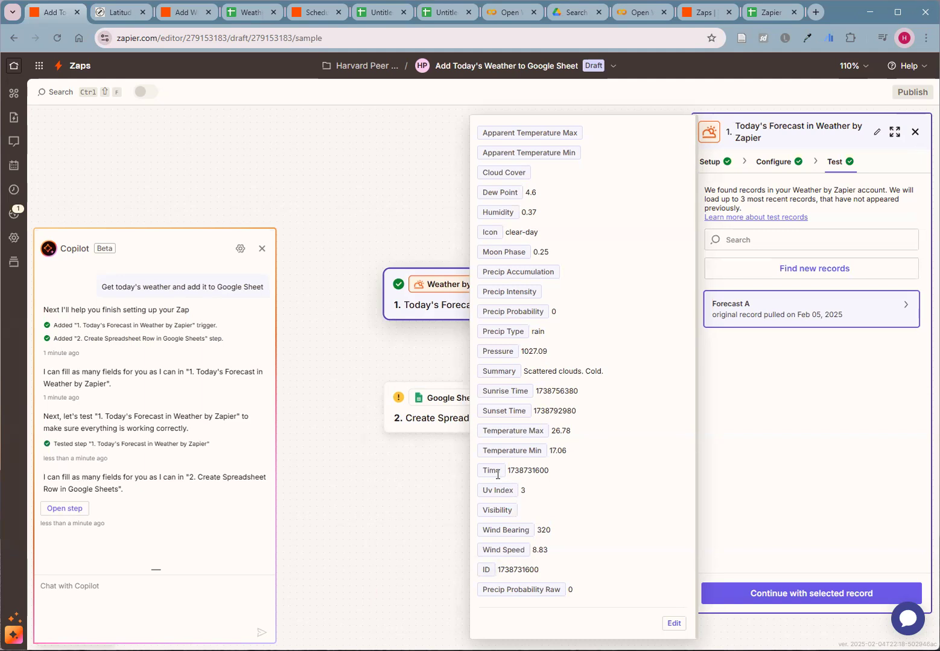
pyautogui.moveTo(508, 471); pyautogui.dragTo(542, 470)
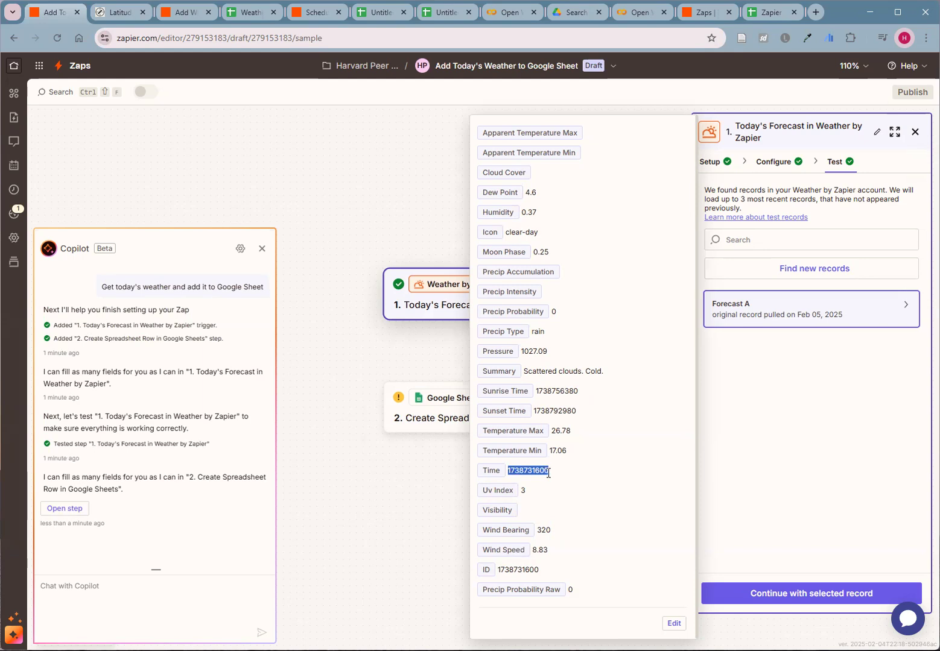
pyautogui.click(794, 470)
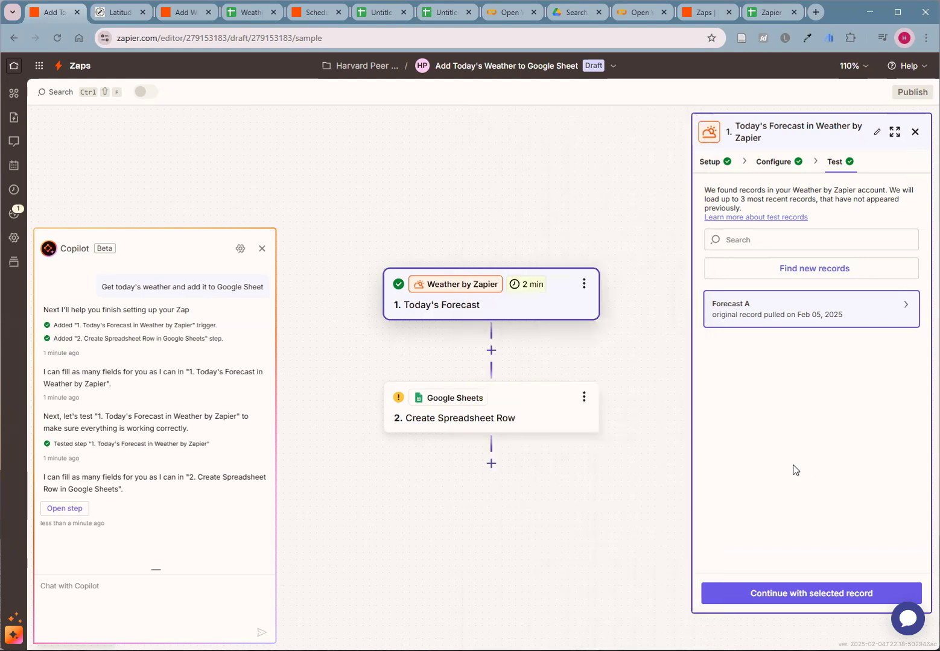
pyautogui.click(774, 596)
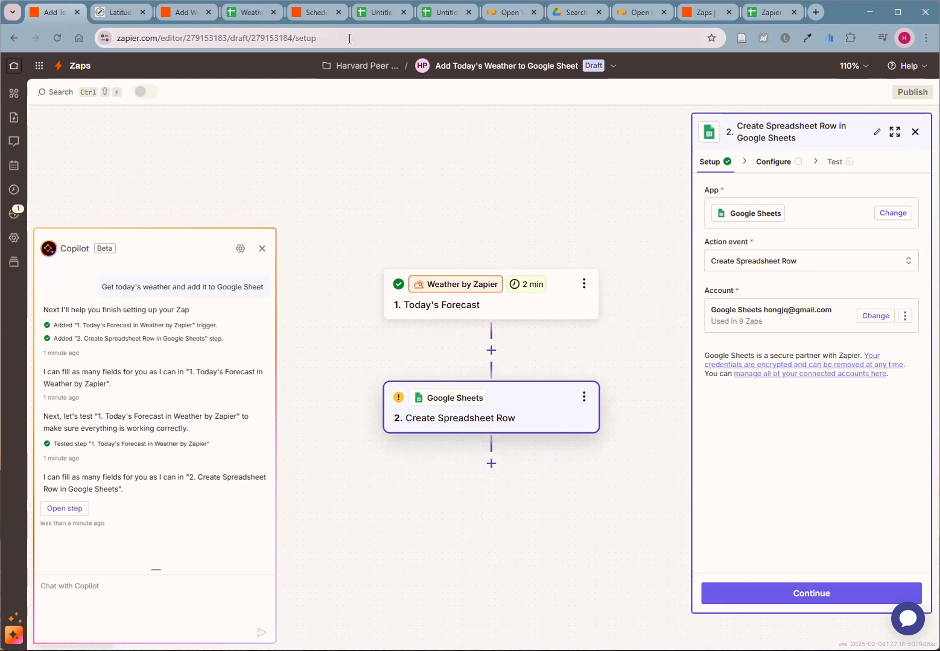
# - Switch to the blank Google Sheets spreadsheet, placing it beside the Zap, and rename it "Weather daily update from Zapier"
pyautogui.moveTo(382, 12); pyautogui.dragTo(132, 12)
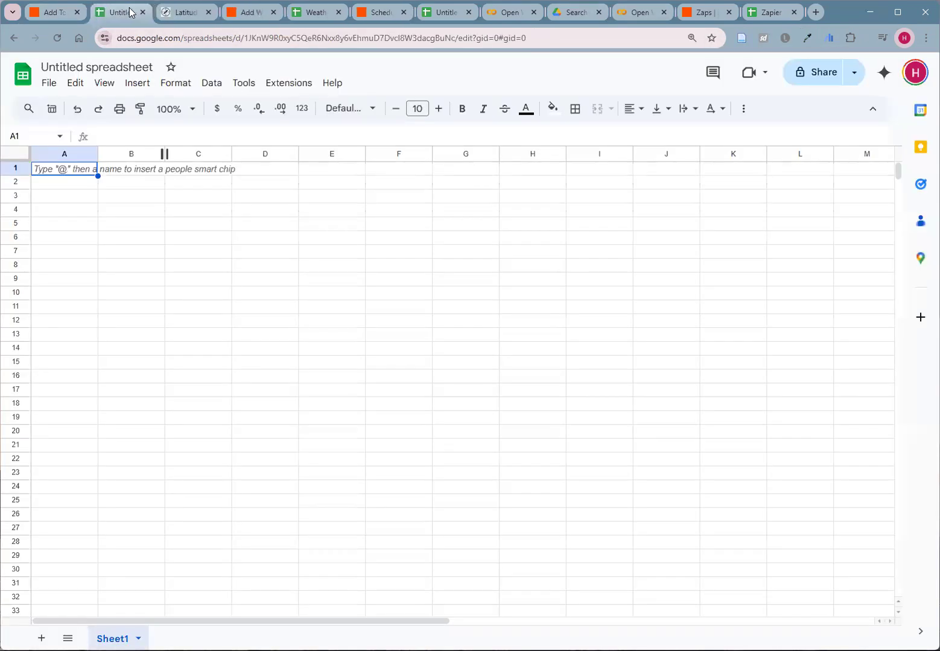
pyautogui.click(104, 67)
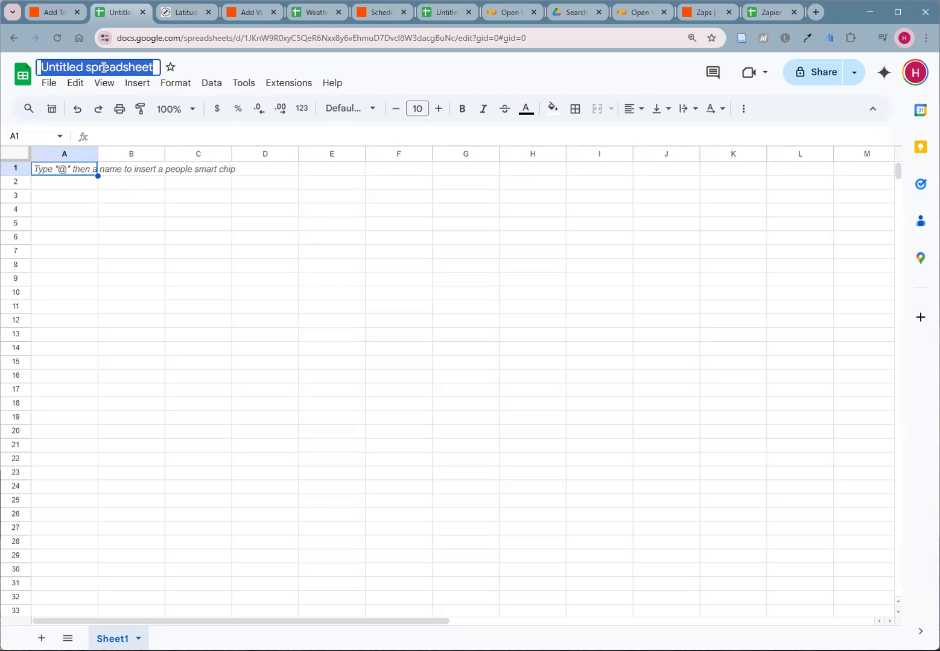
pyautogui.write('Weather')
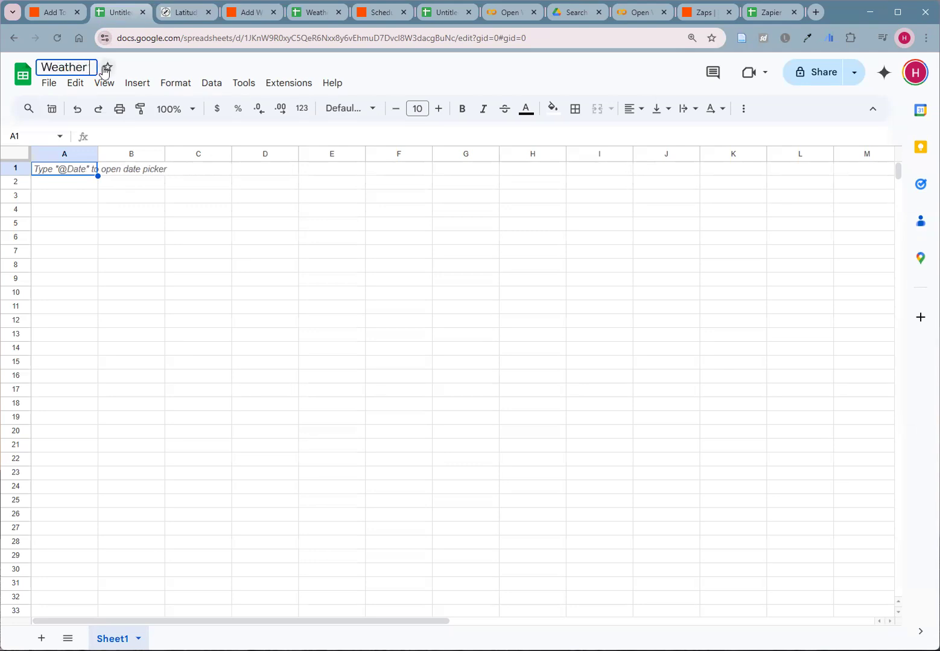
pyautogui.write(' daily update from')
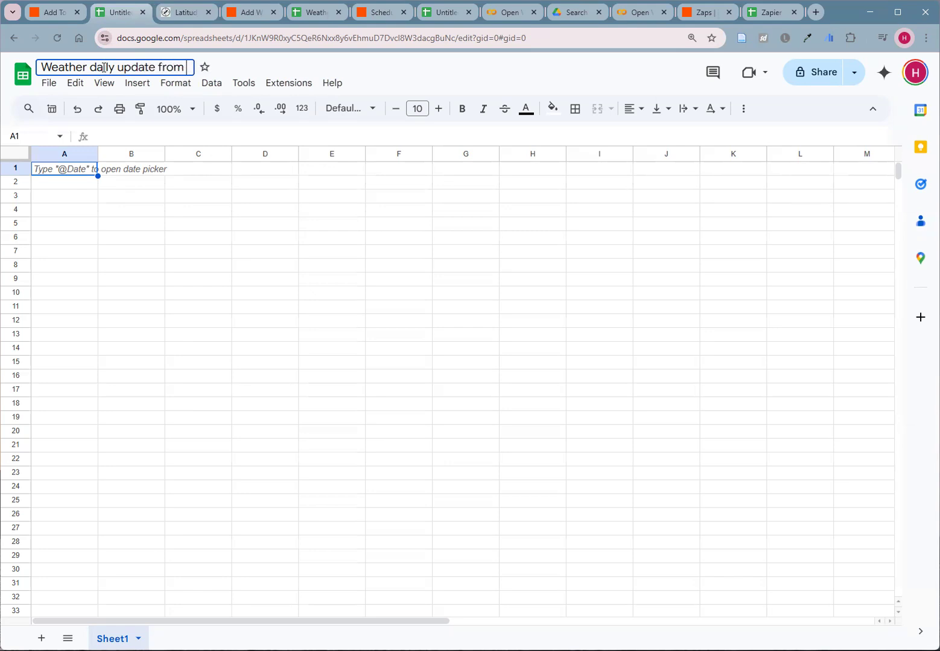
pyautogui.write(' Zapier')
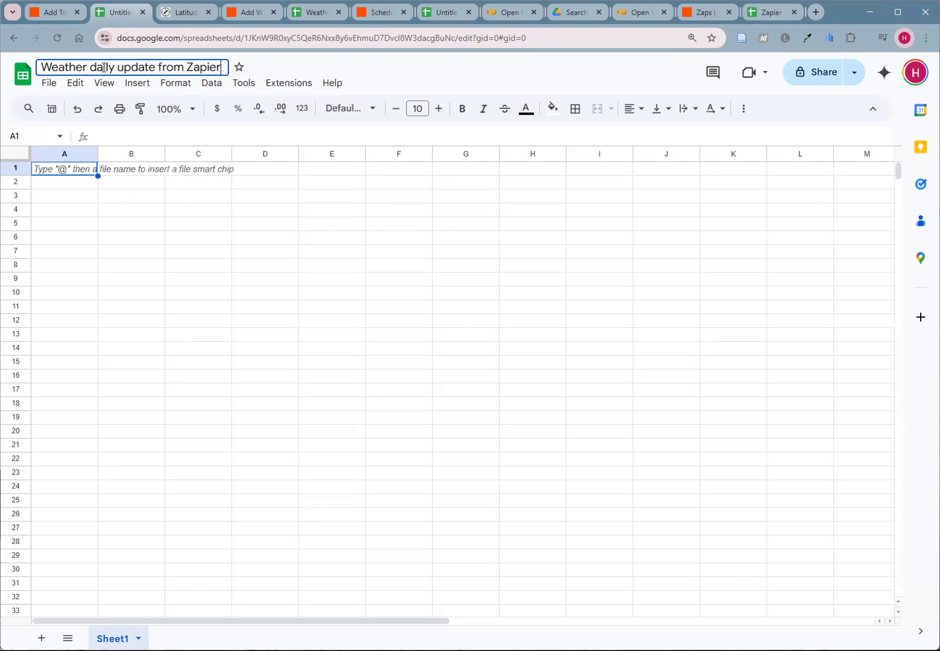
pyautogui.click(131, 238)
# - Enter the column headers Date, Temp_high, Temp_low, Description and Icon in cells A1 to E1
pyautogui.click(69, 170)
pyautogui.write('Date')
pyautogui.press('Tab')
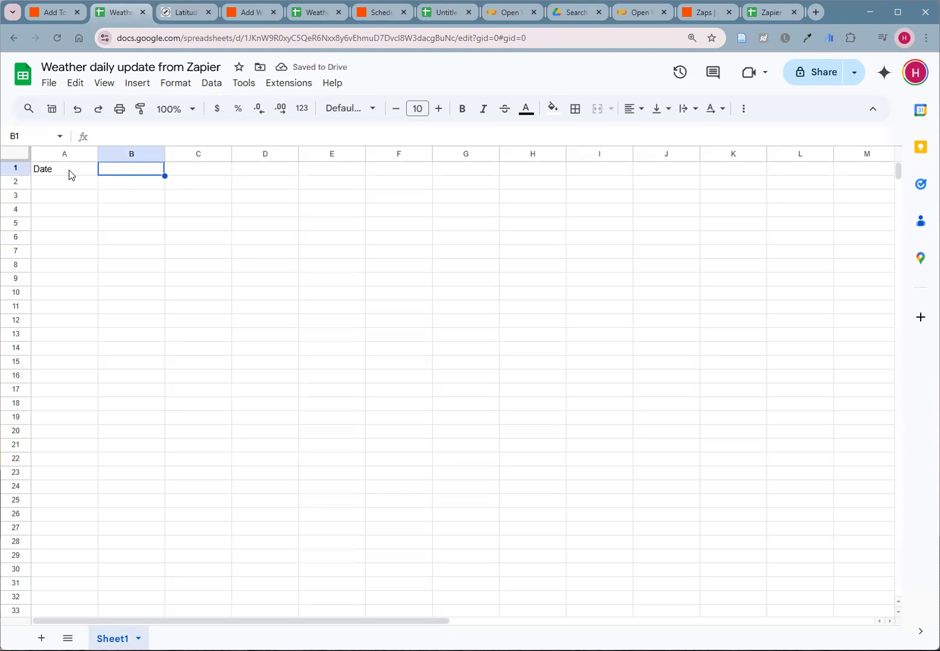
pyautogui.write('Temp_high')
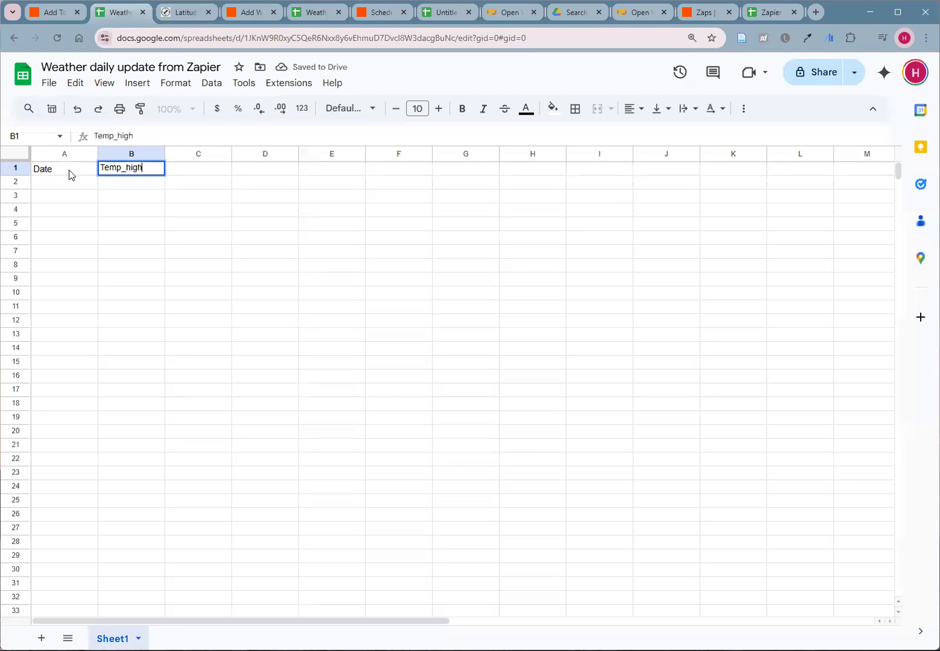
pyautogui.press('Tab')
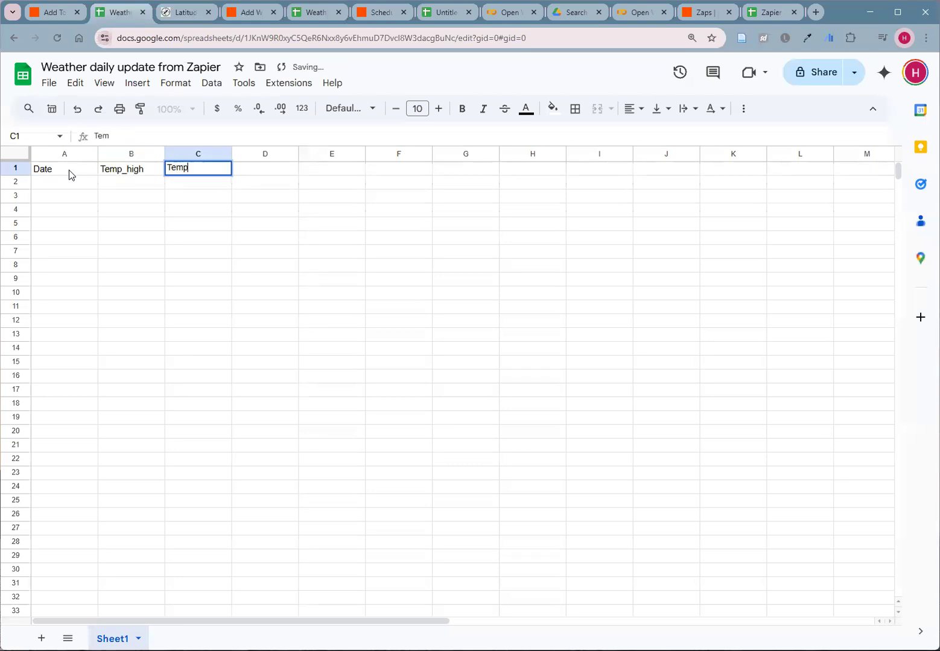
pyautogui.write('low')
pyautogui.press('Tab')
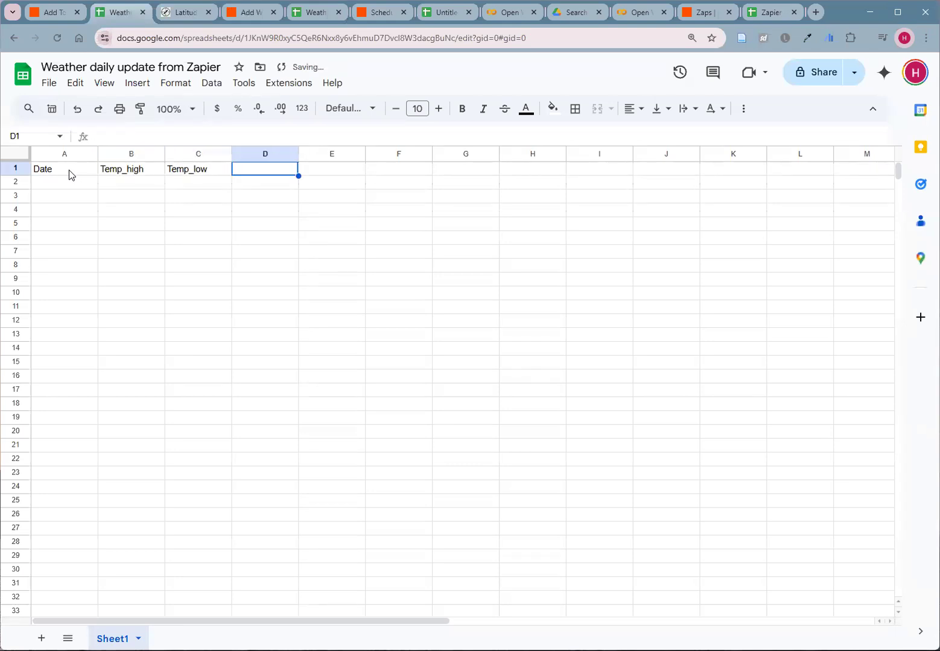
pyautogui.write('Description')
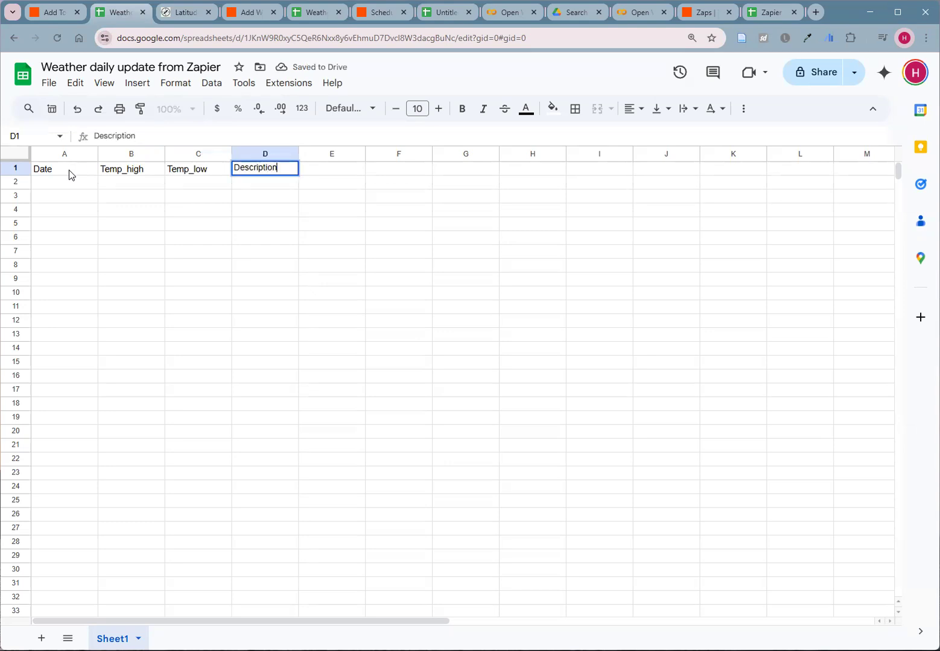
pyautogui.press('Tab')
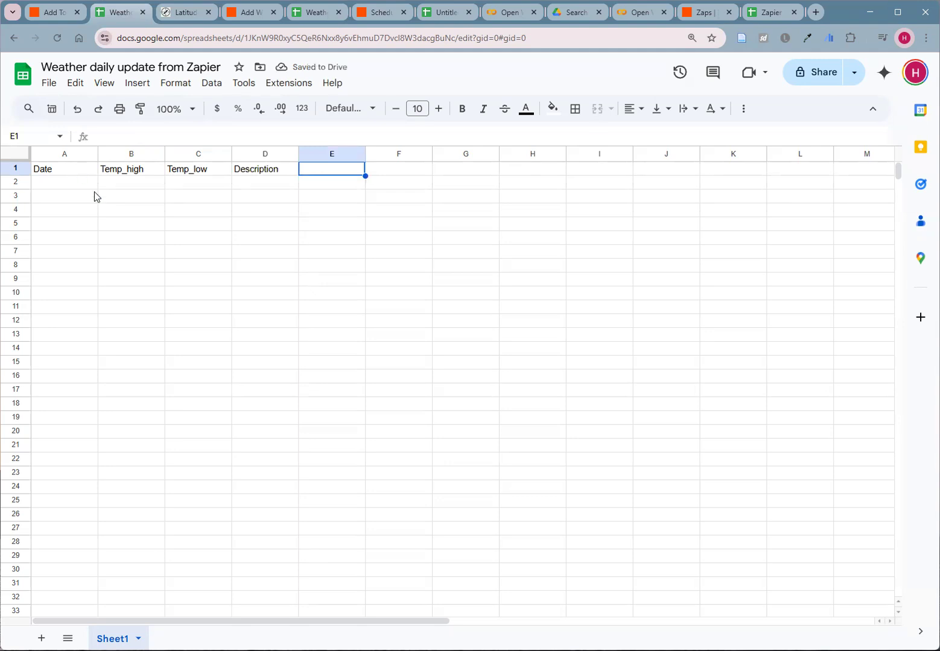
pyautogui.write('Icon')
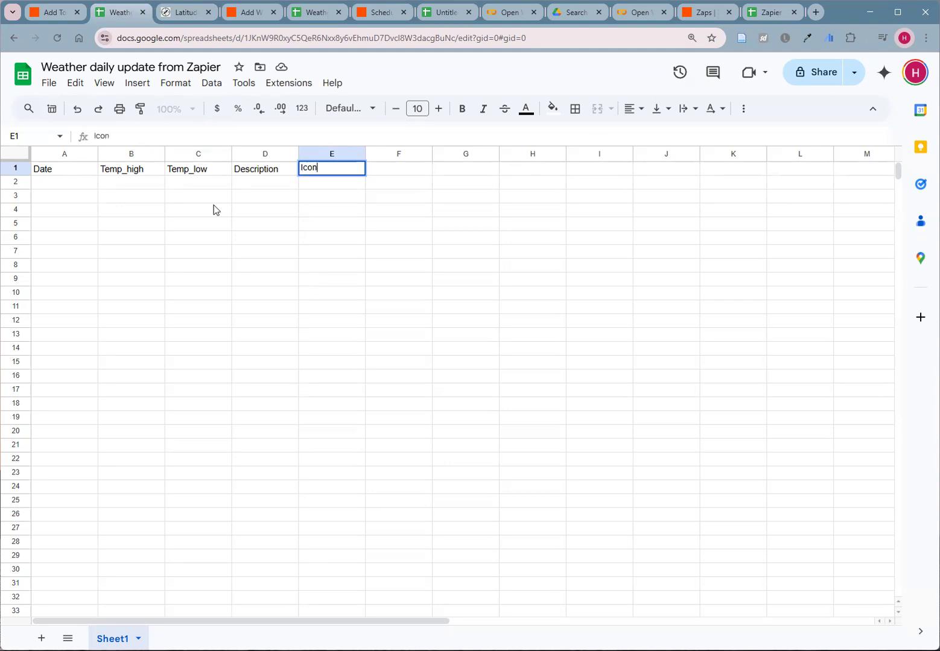
pyautogui.click(294, 215)
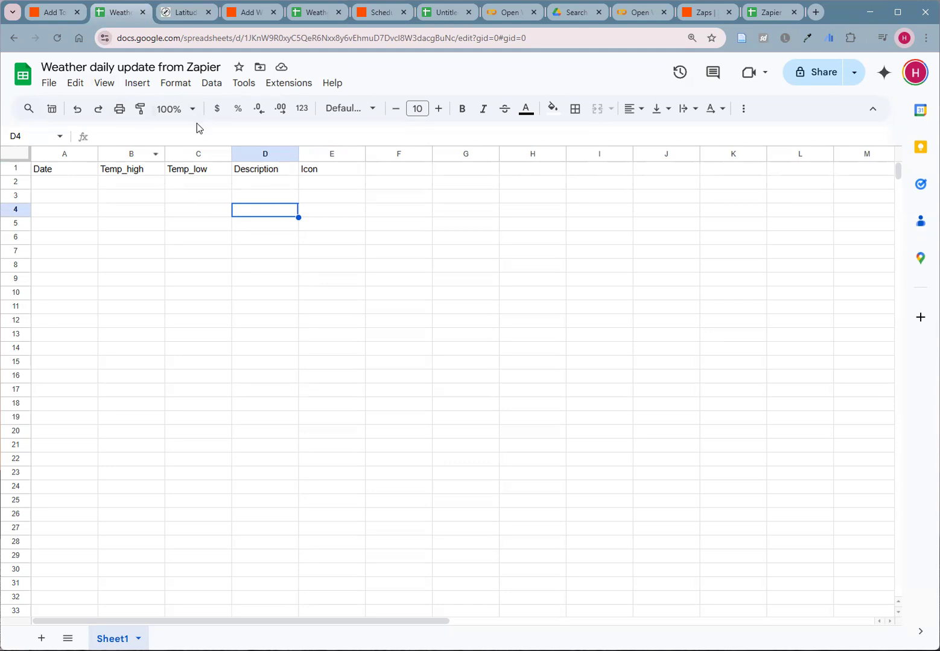
# - Share the spreadsheet so that anyone with the link can view it
pyautogui.click(825, 74)
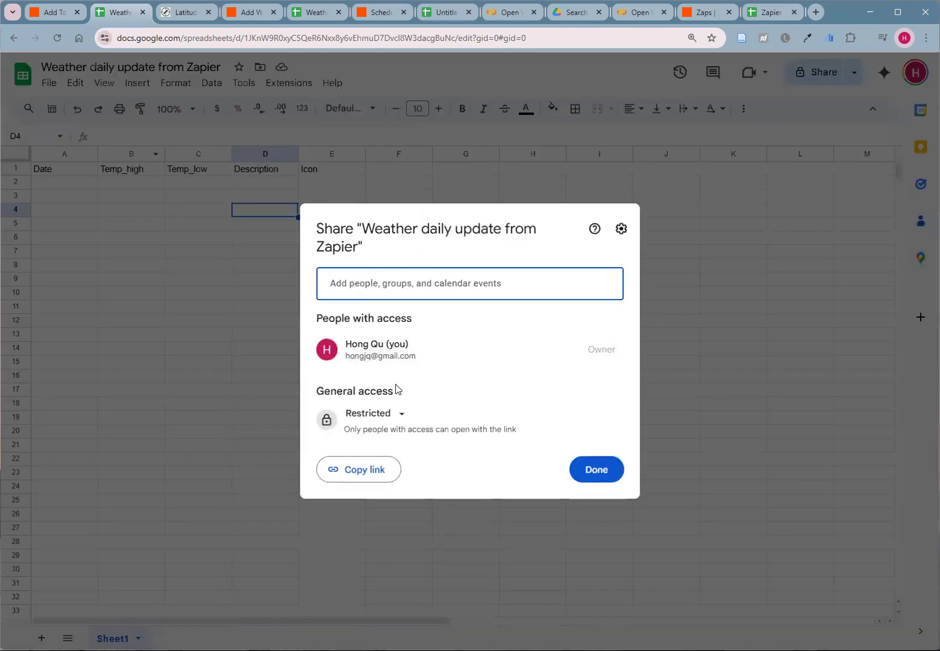
pyautogui.click(383, 412)
pyautogui.click(422, 475)
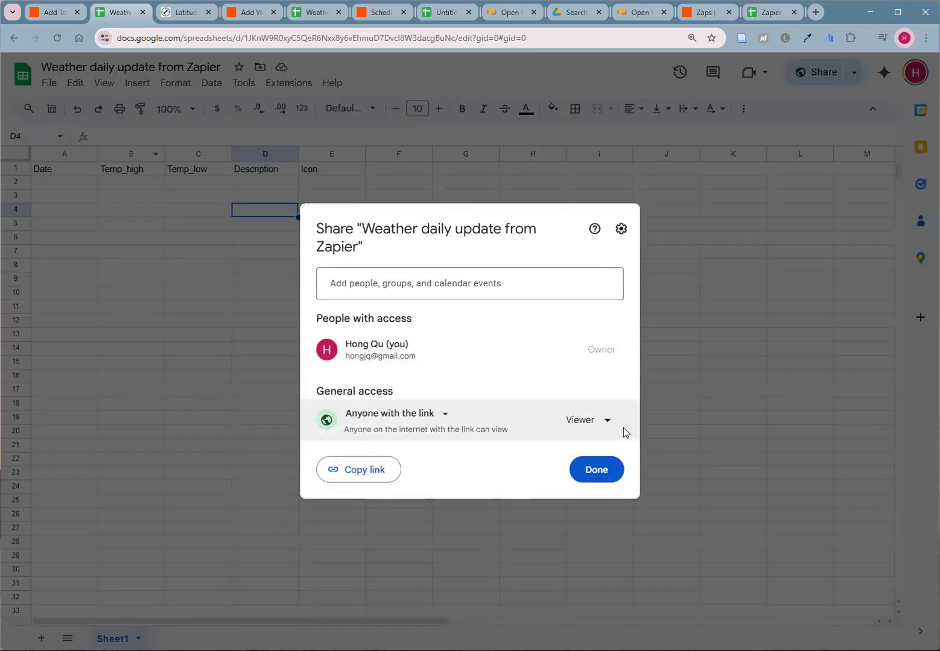
pyautogui.click(595, 469)
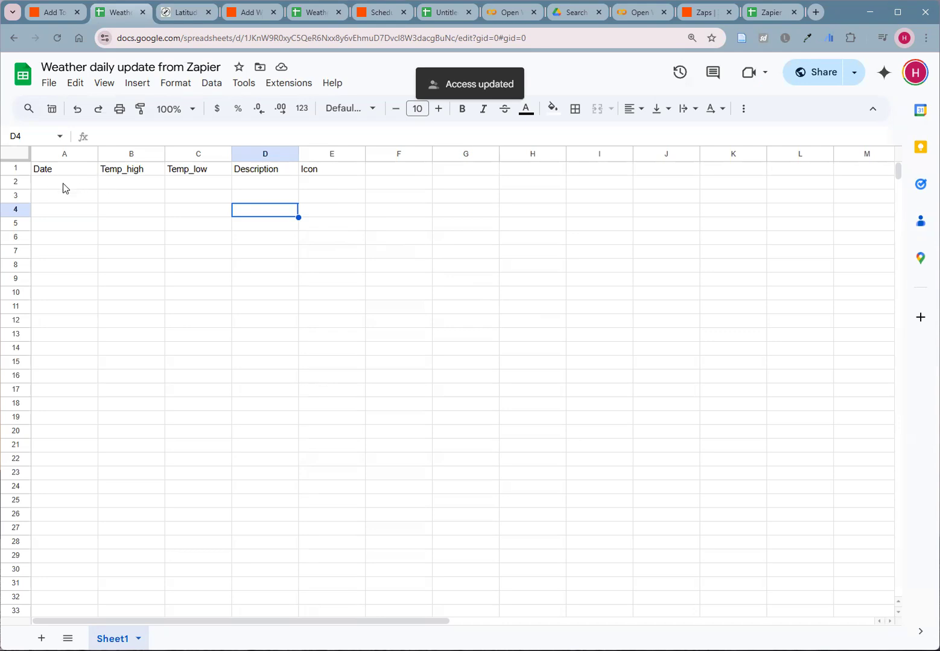
# - Switch back to the Zap, review the action events, keep Create Spreadsheet Row and continue to its configuration
pyautogui.click(55, 13)
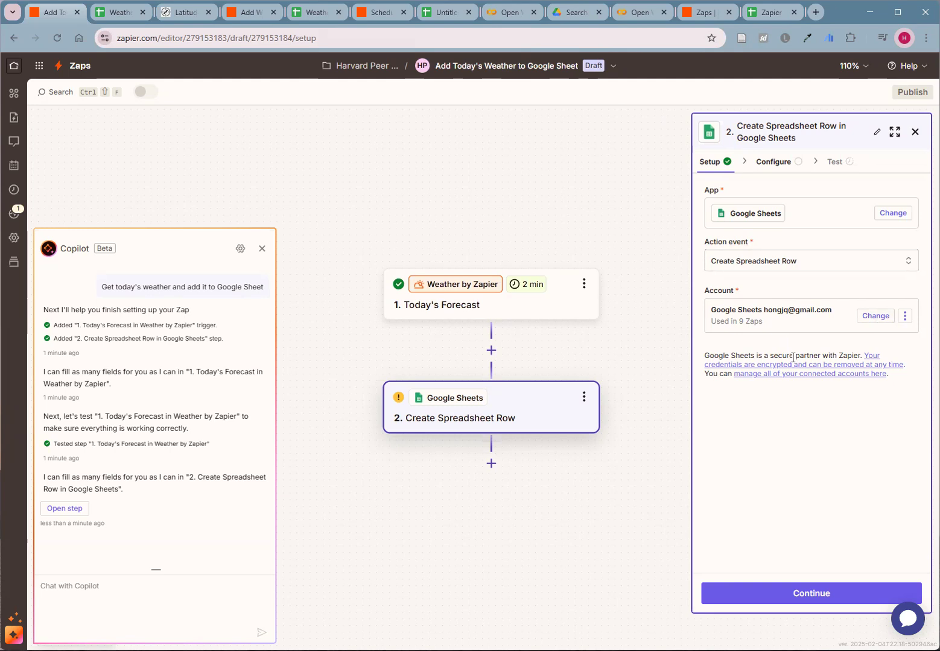
pyautogui.click(828, 266)
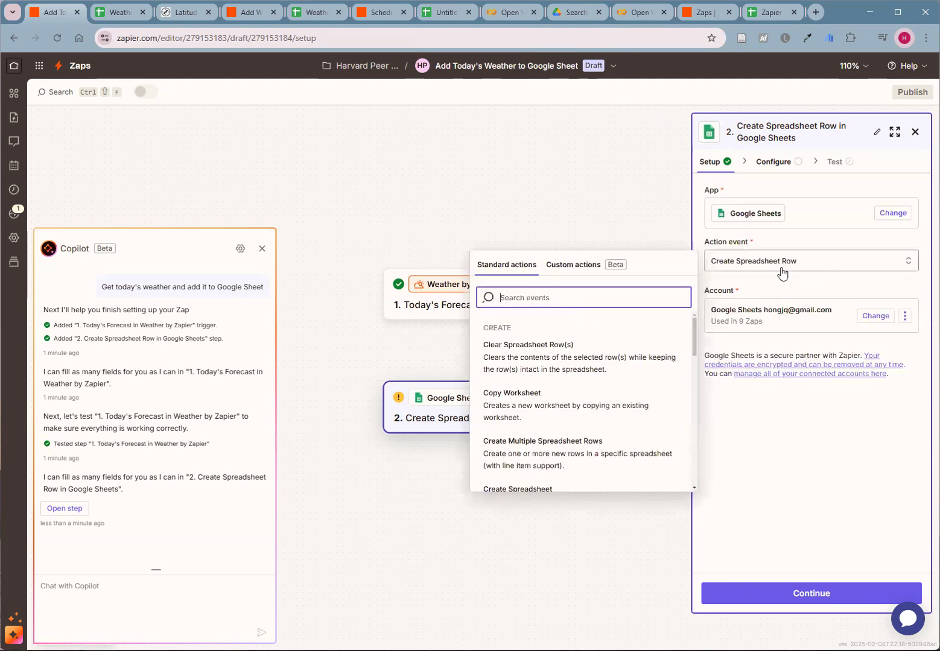
pyautogui.scroll(-2, 552, 393)
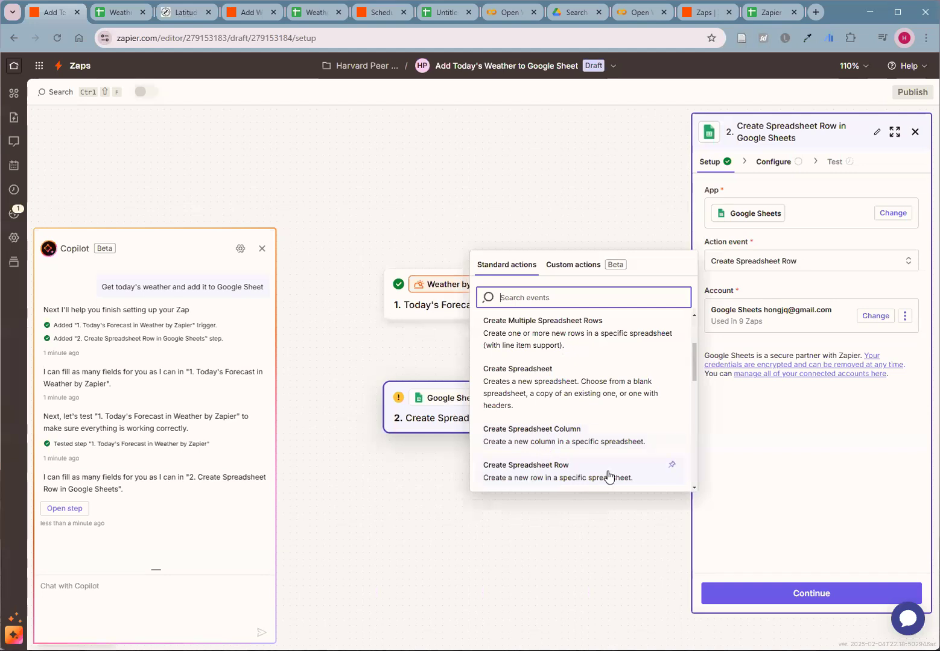
pyautogui.click(816, 448)
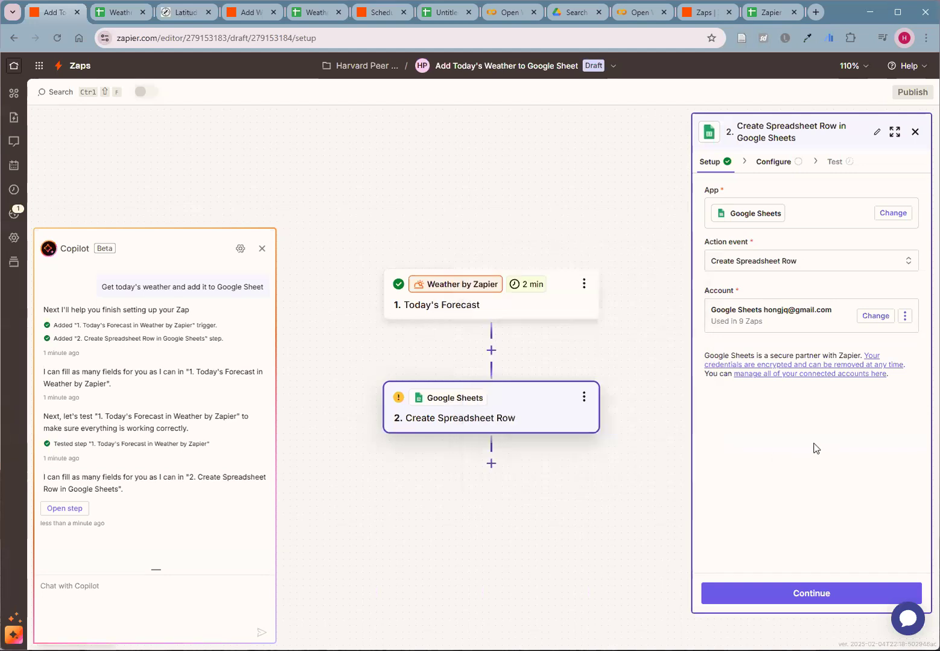
pyautogui.click(808, 594)
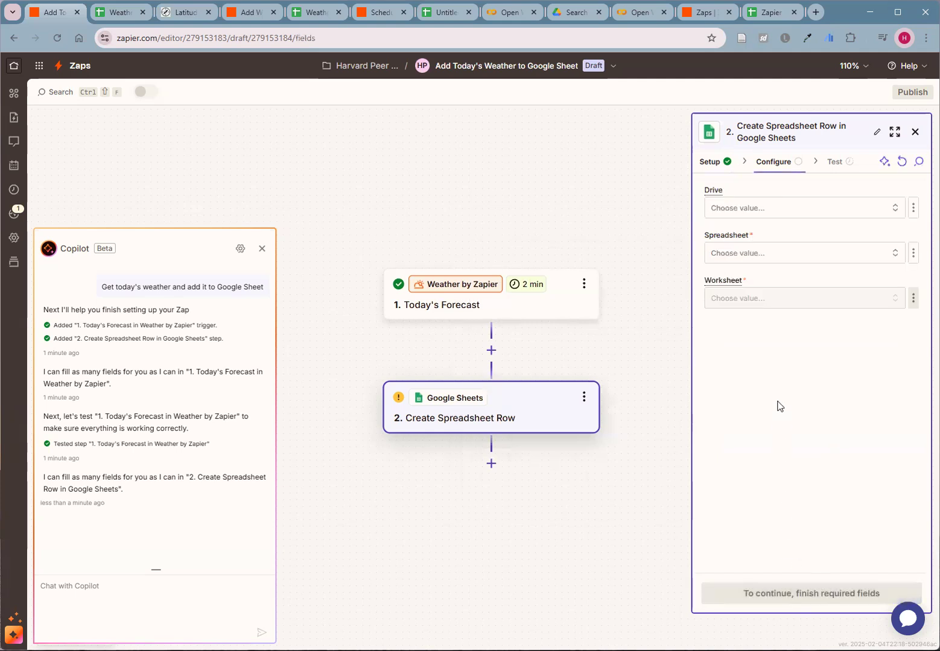
# - Point the Create Spreadsheet Row action to Sheet1 of "Weather daily update from Zapier" in My Google Drive
pyautogui.click(722, 208)
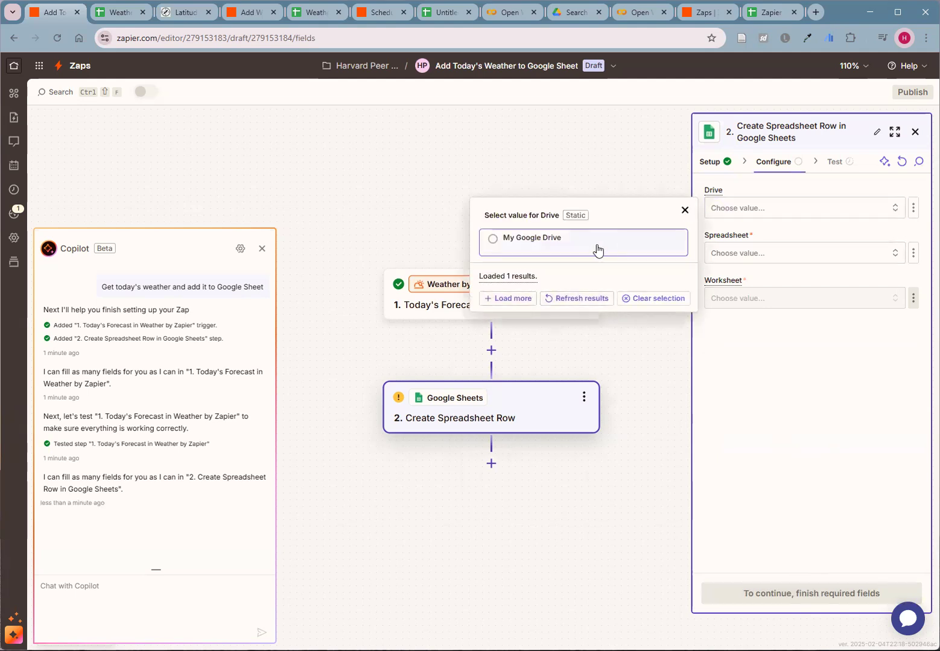
pyautogui.click(562, 249)
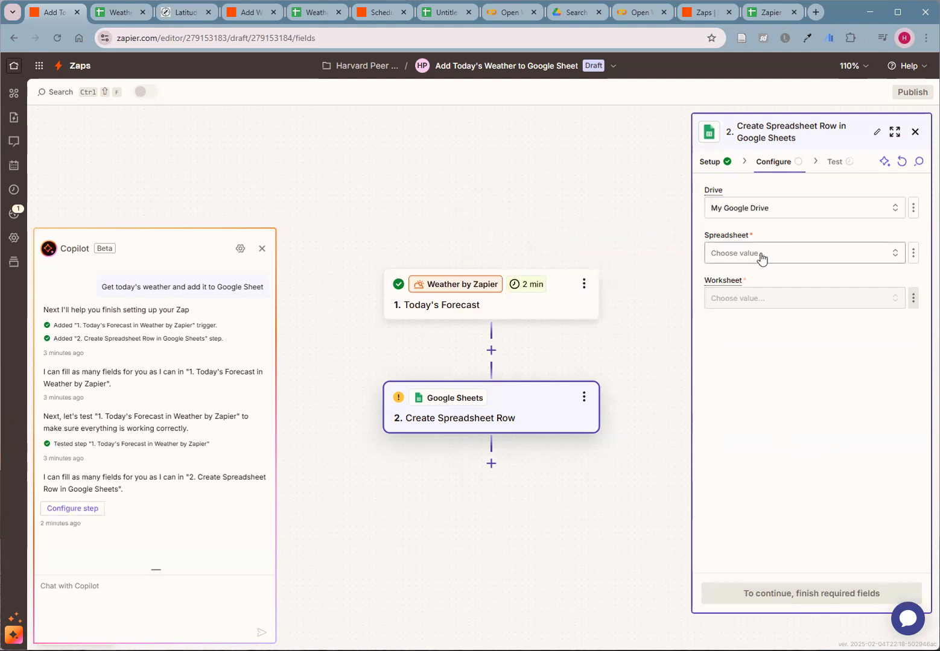
pyautogui.click(115, 13)
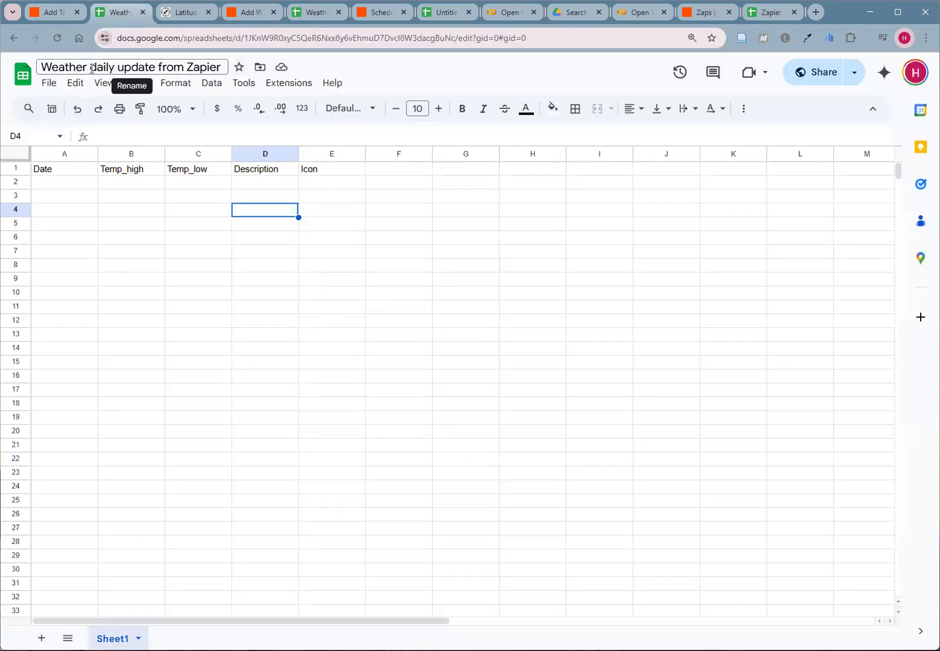
pyautogui.click(54, 12)
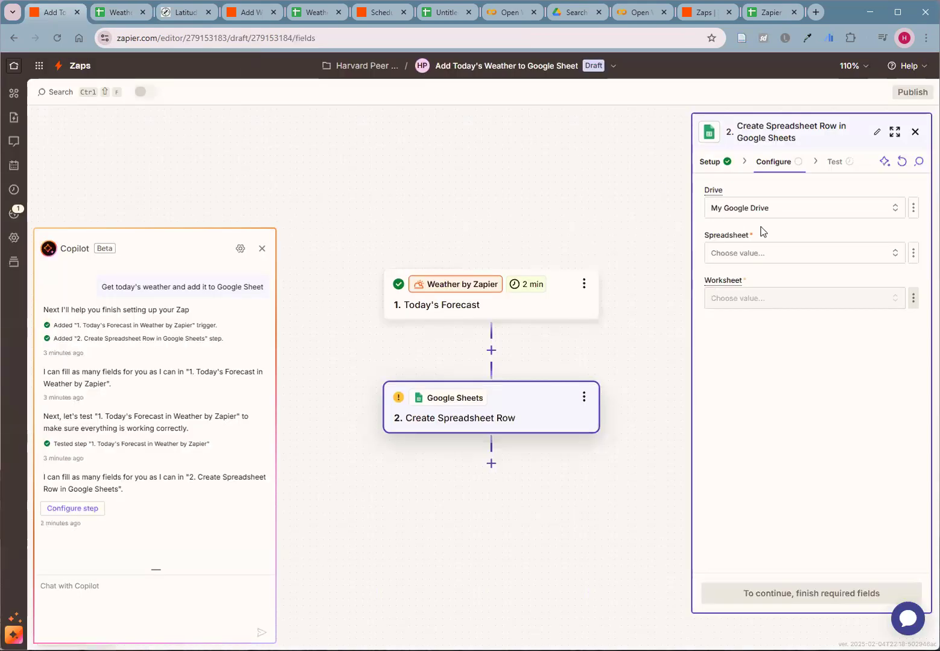
pyautogui.click(782, 258)
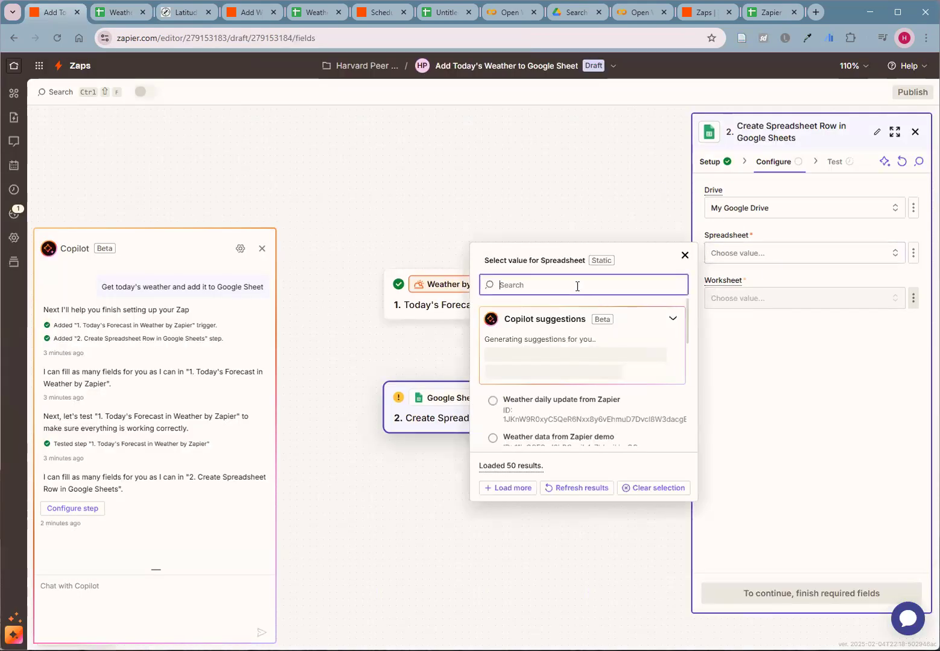
pyautogui.write('weather dail')
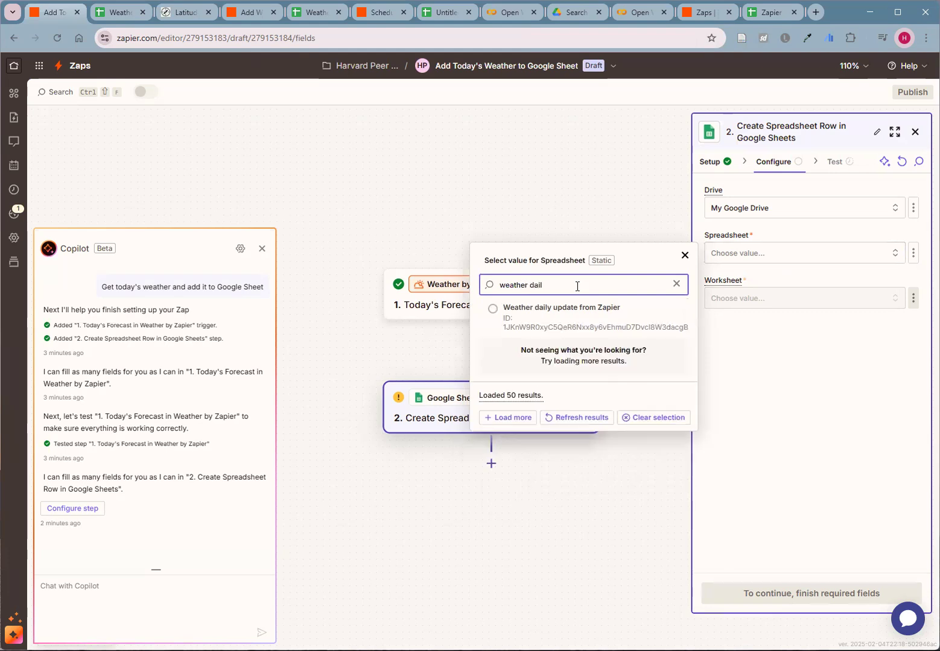
pyautogui.click(542, 310)
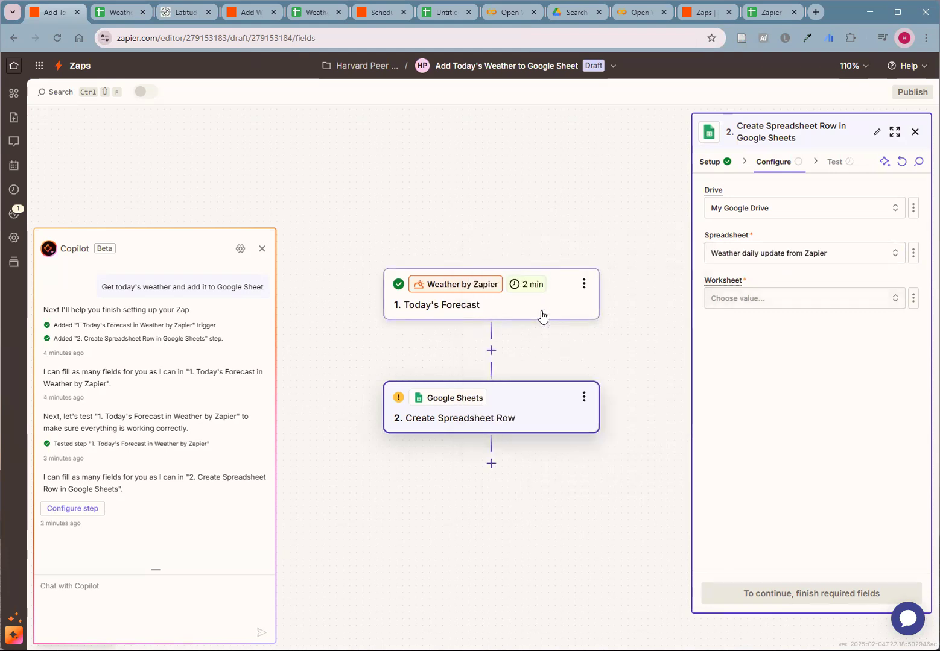
pyautogui.click(749, 300)
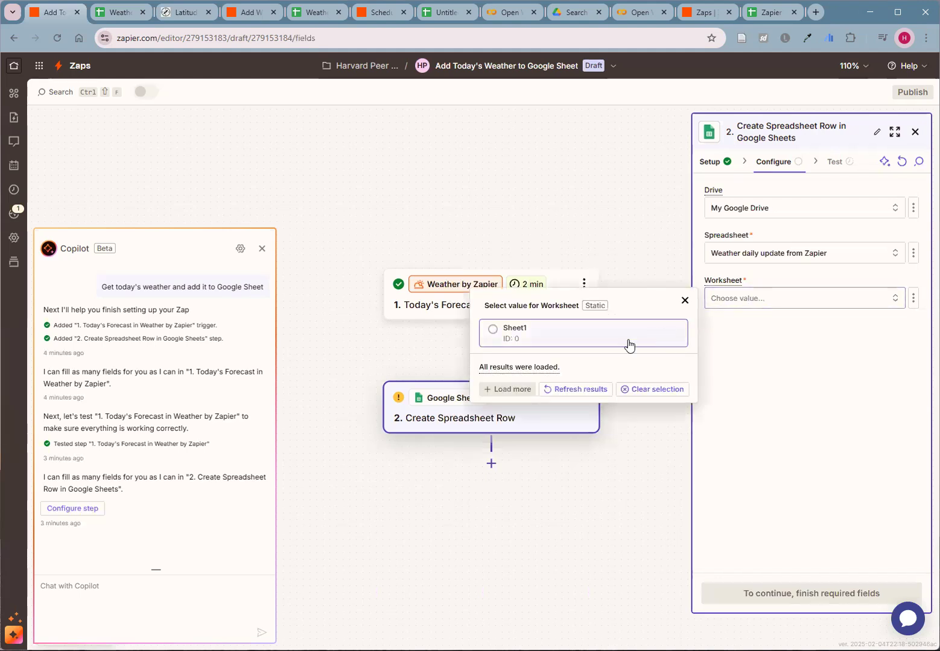
pyautogui.click(519, 339)
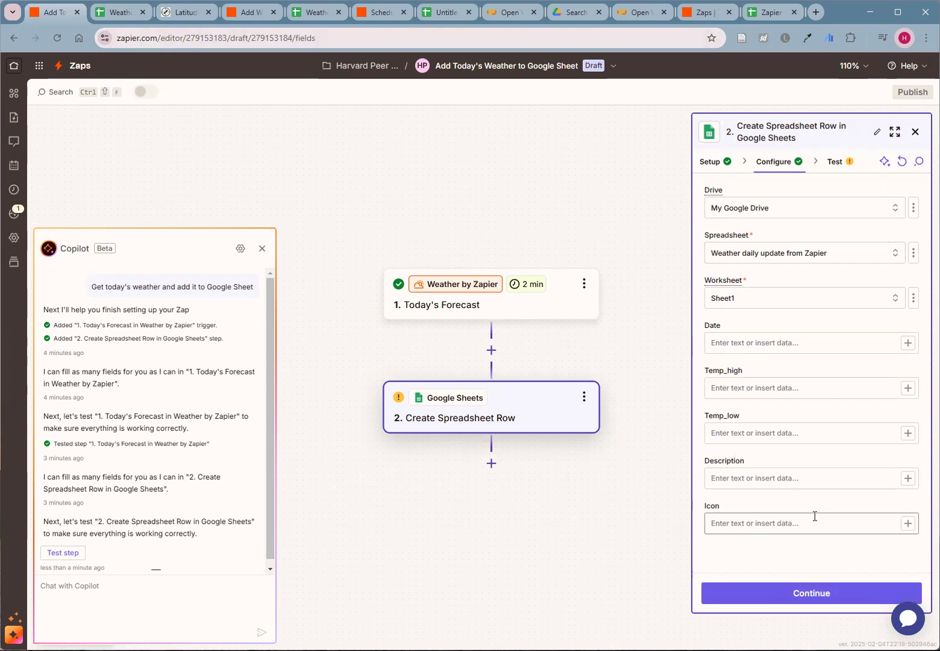
# - Switch to the Google Sheets spreadsheet and add the column header Precip_type in cell F1
pyautogui.click(117, 14)
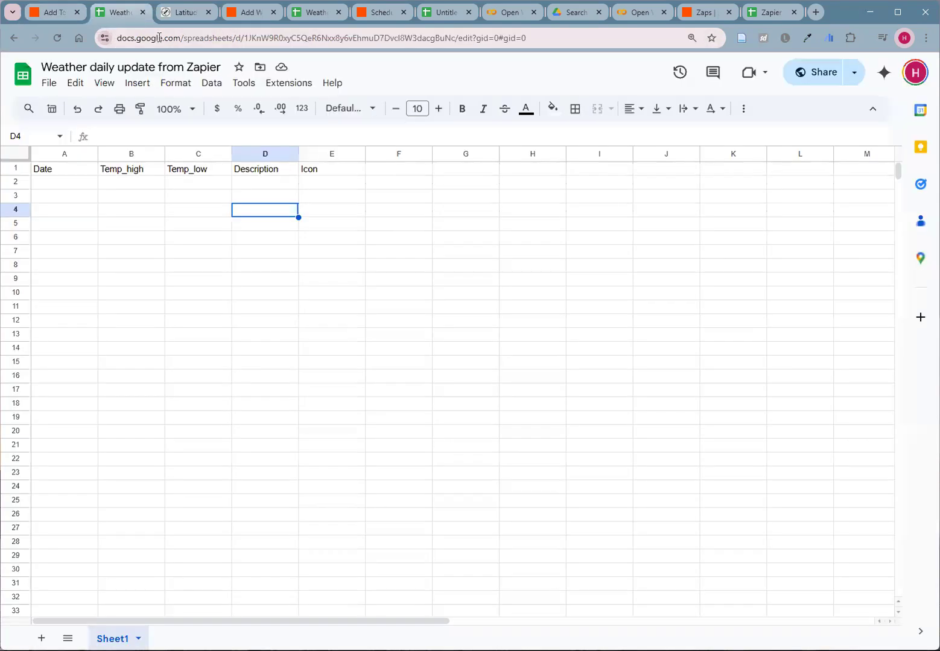
pyautogui.click(397, 171)
pyautogui.write('P:')
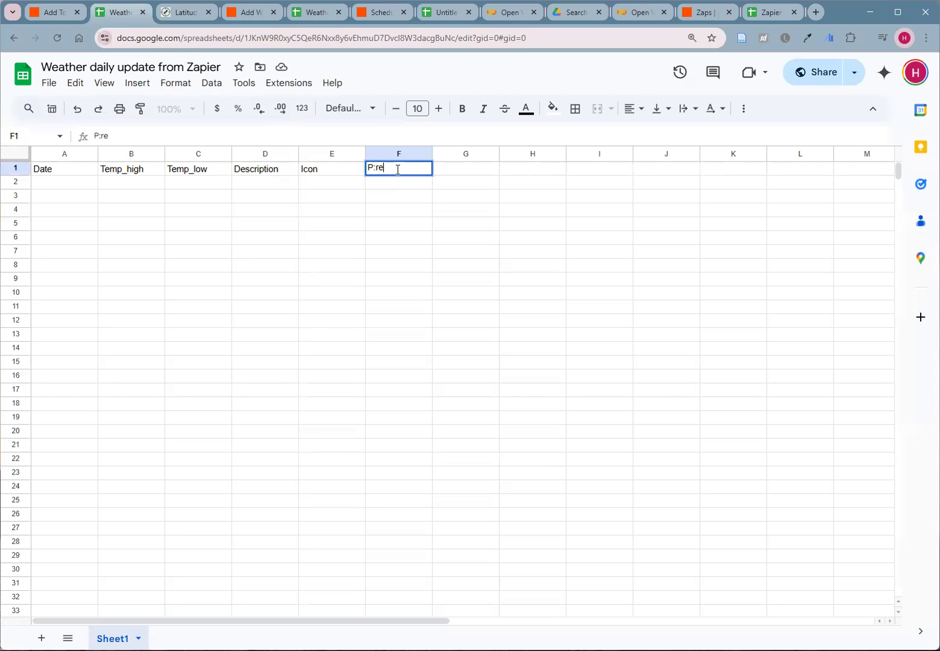
pyautogui.write('recip_type')
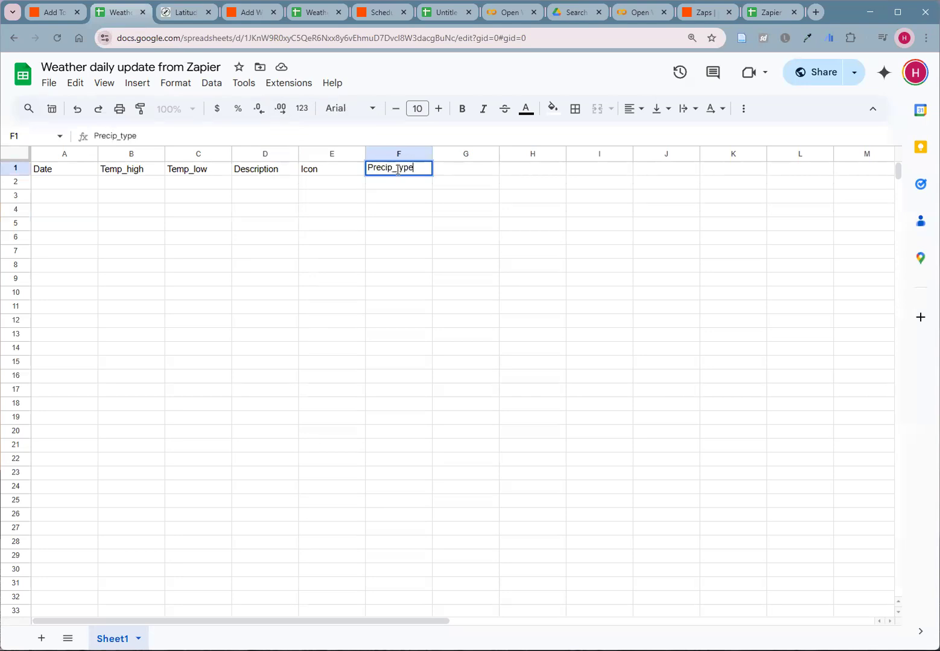
pyautogui.click(399, 223)
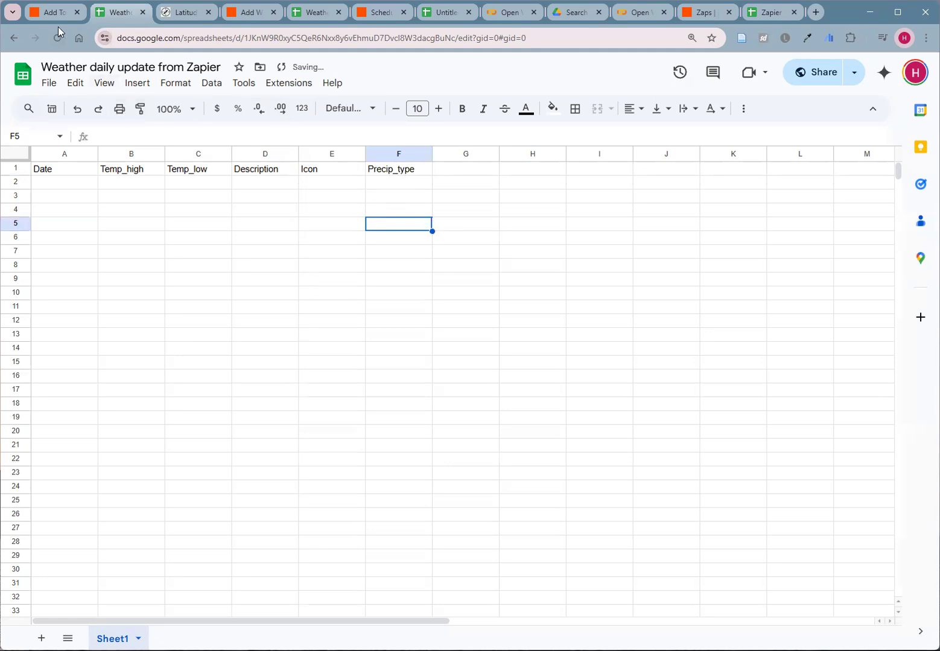
# - Return to the Zap and refresh the action's fields to load the added Precip_type column
pyautogui.click(46, 15)
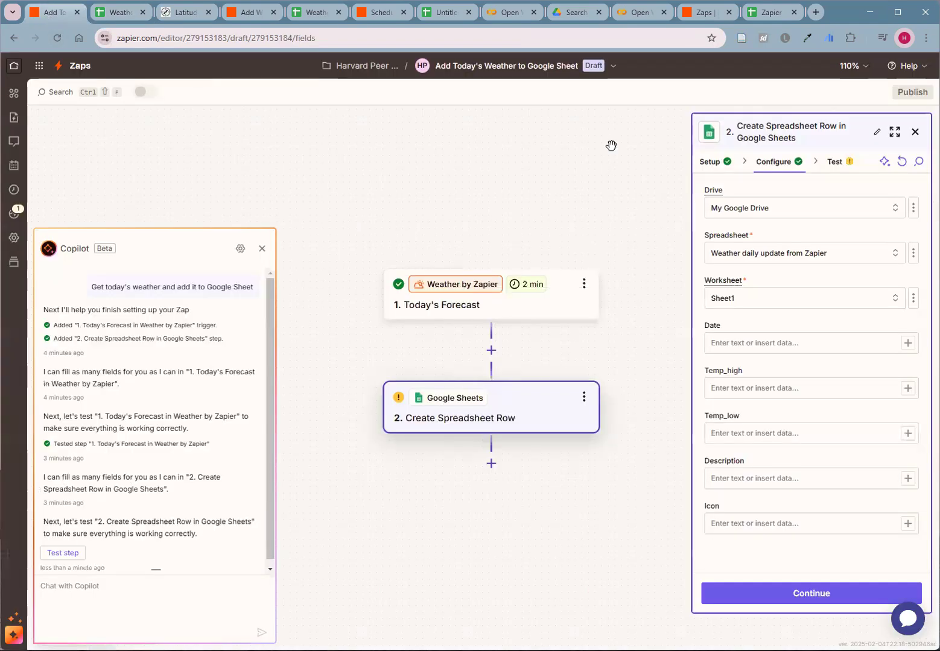
pyautogui.click(901, 162)
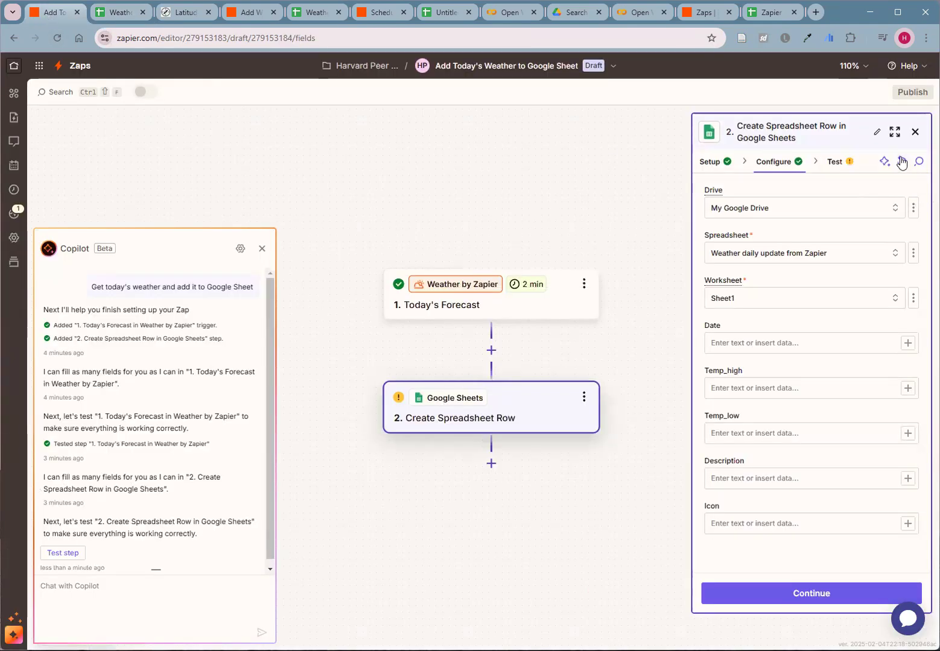
pyautogui.scroll(-1, 780, 536)
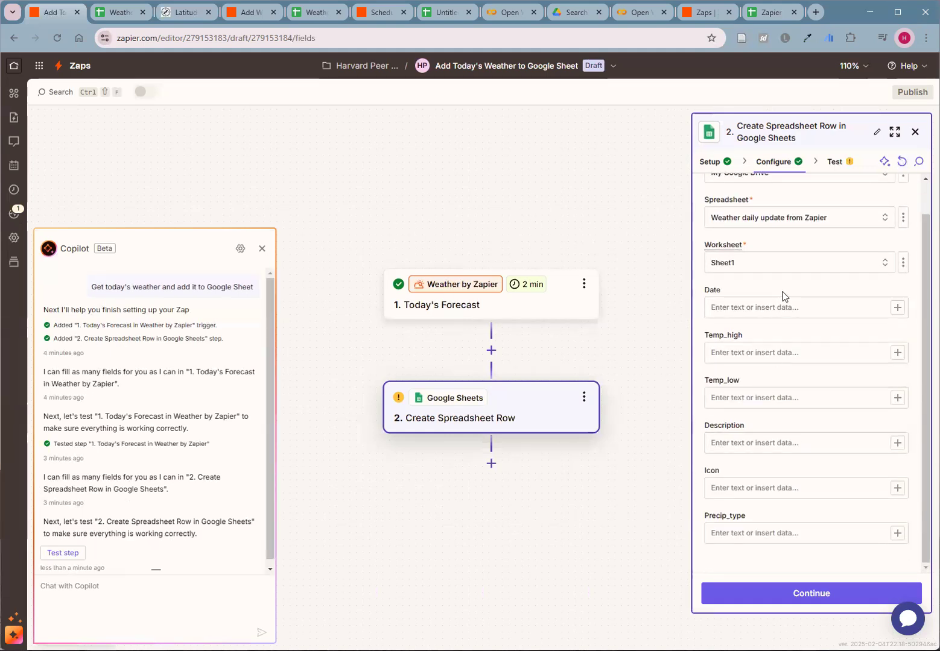
pyautogui.scroll(1, 784, 301)
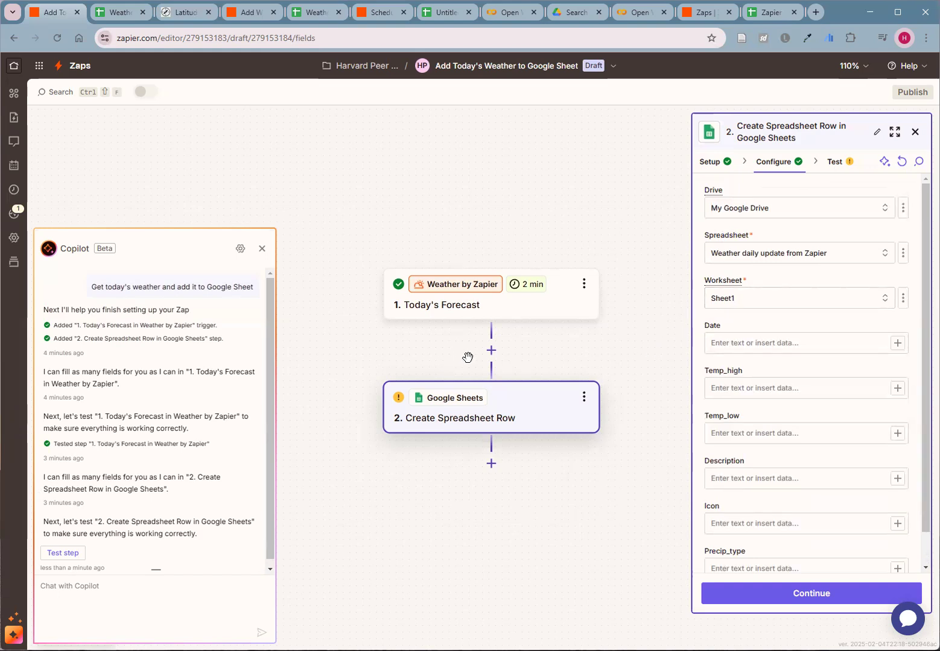
# - Search the forecast data for "time" and map the Date column to the Time field
pyautogui.click(898, 343)
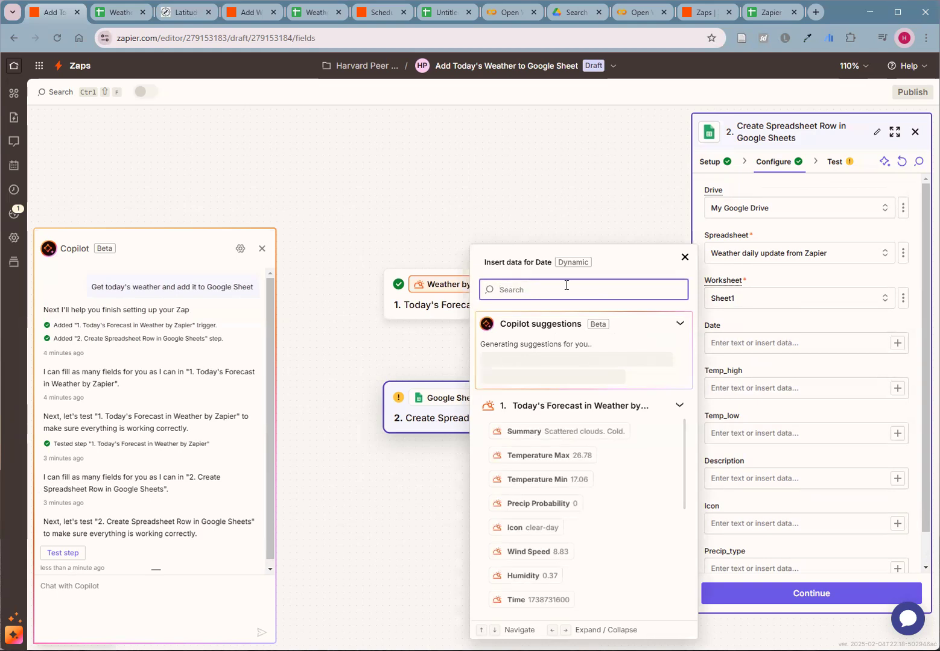
pyautogui.write('time')
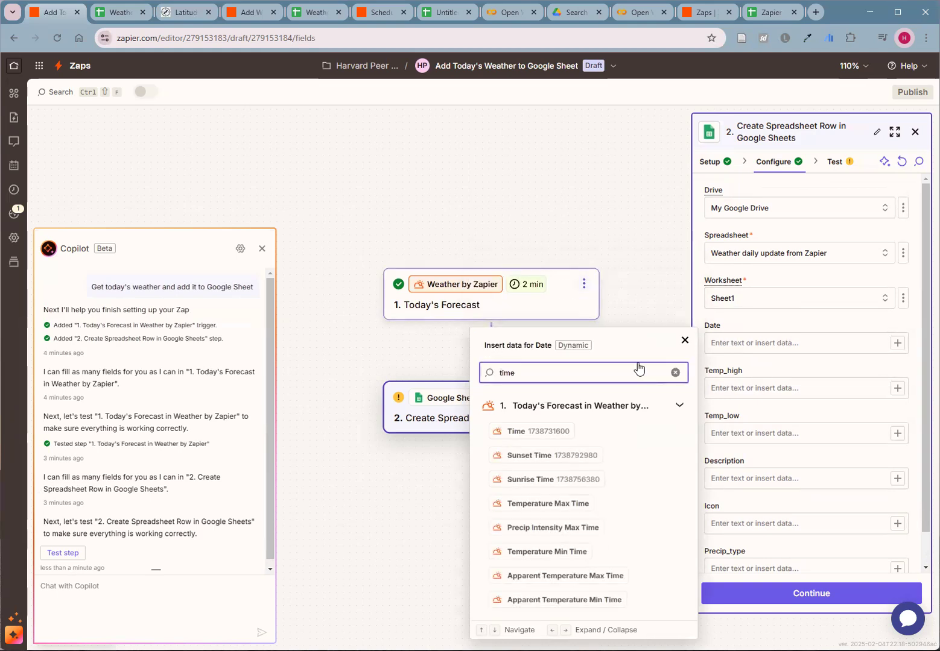
pyautogui.click(536, 434)
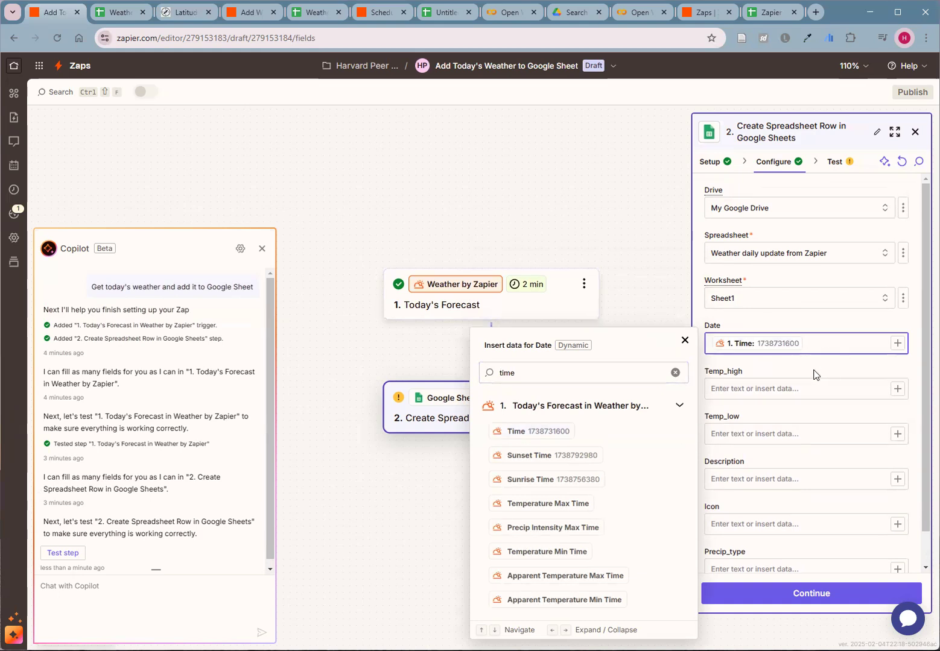
pyautogui.click(679, 295)
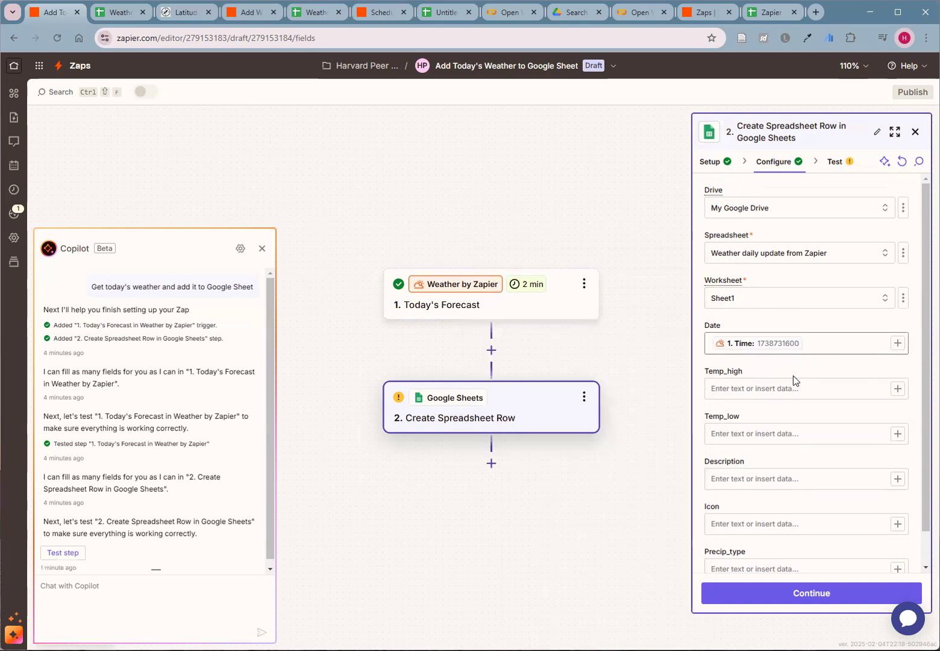
# - Map Temp_high to the forecast's Temperature Max and Temp_low to Temperature Min
pyautogui.click(898, 391)
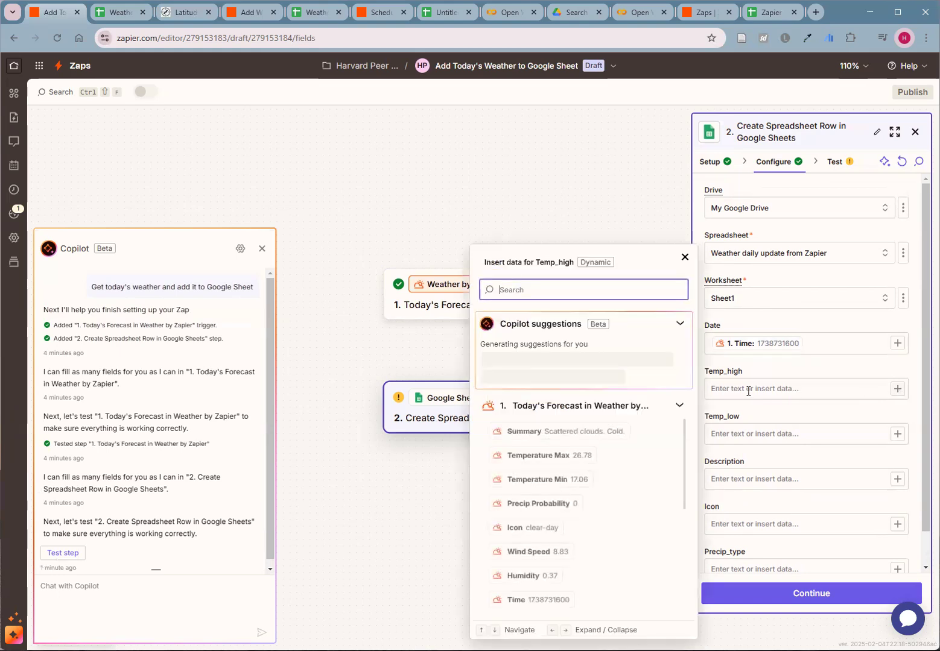
pyautogui.click(555, 457)
pyautogui.click(898, 434)
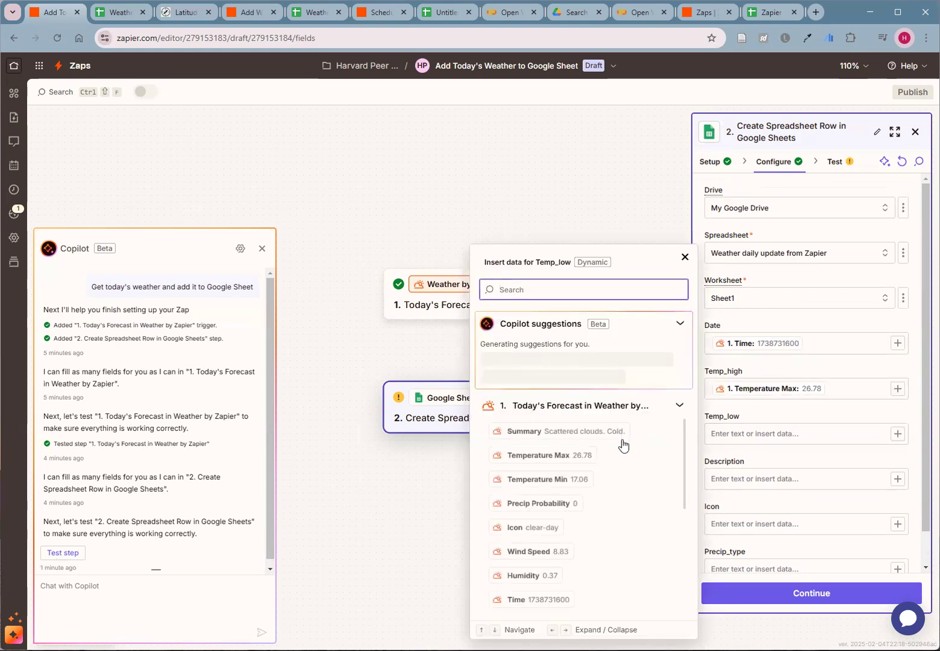
pyautogui.click(582, 479)
# - Map the Description column to the forecast's Summary and look through the other available forecast fields
pyautogui.click(897, 480)
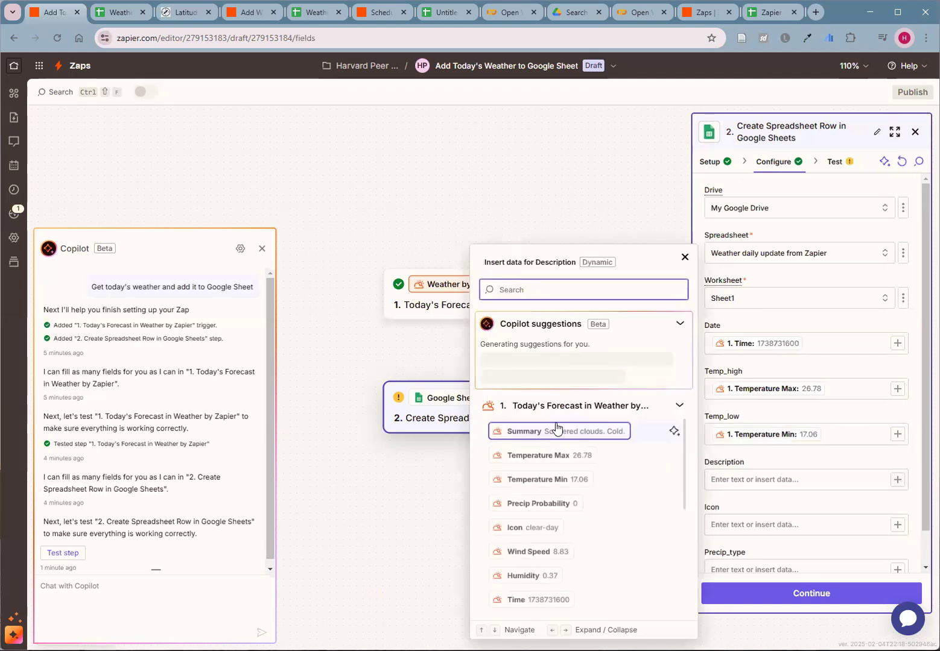
pyautogui.click(517, 432)
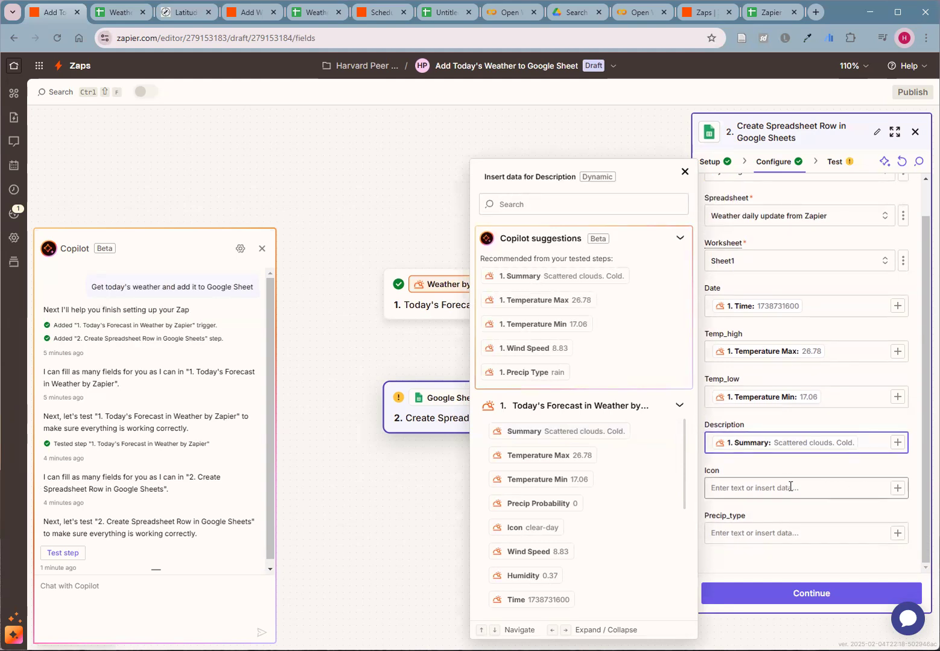
pyautogui.scroll(-5, 616, 490)
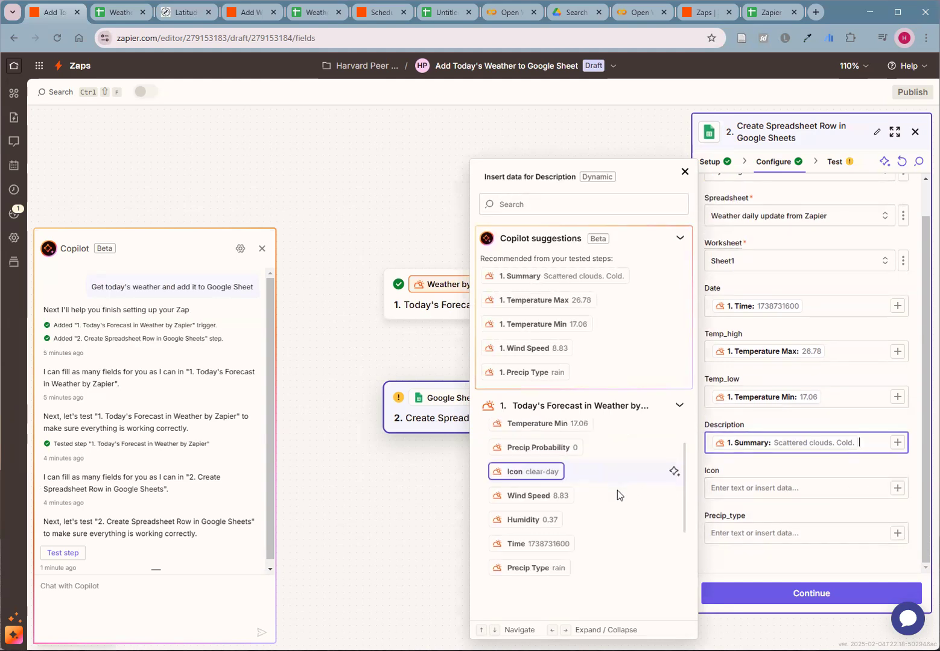
pyautogui.scroll(-1, 604, 488)
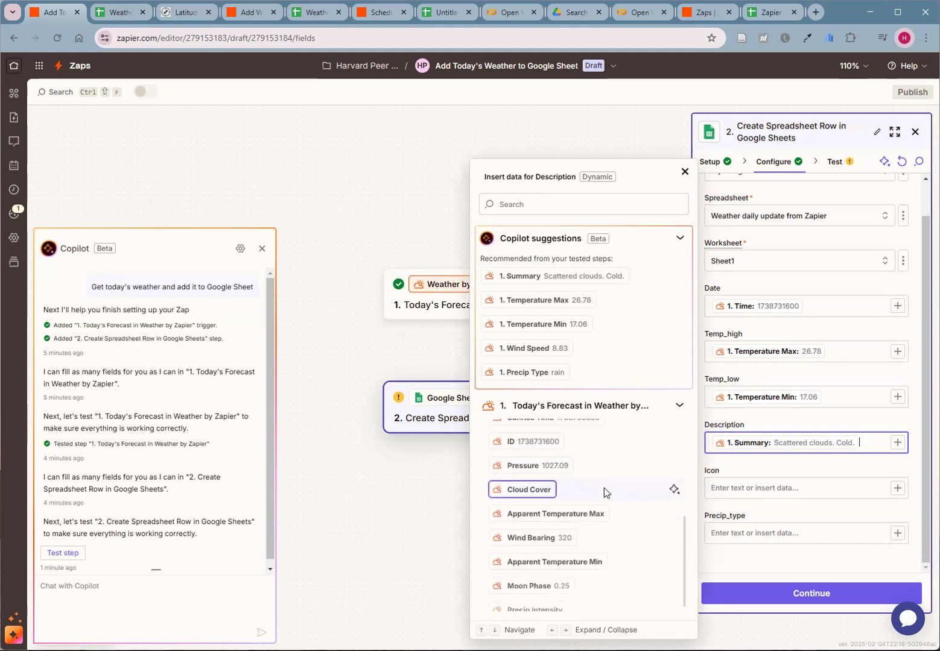
pyautogui.scroll(1, 603, 488)
pyautogui.scroll(3, 576, 512)
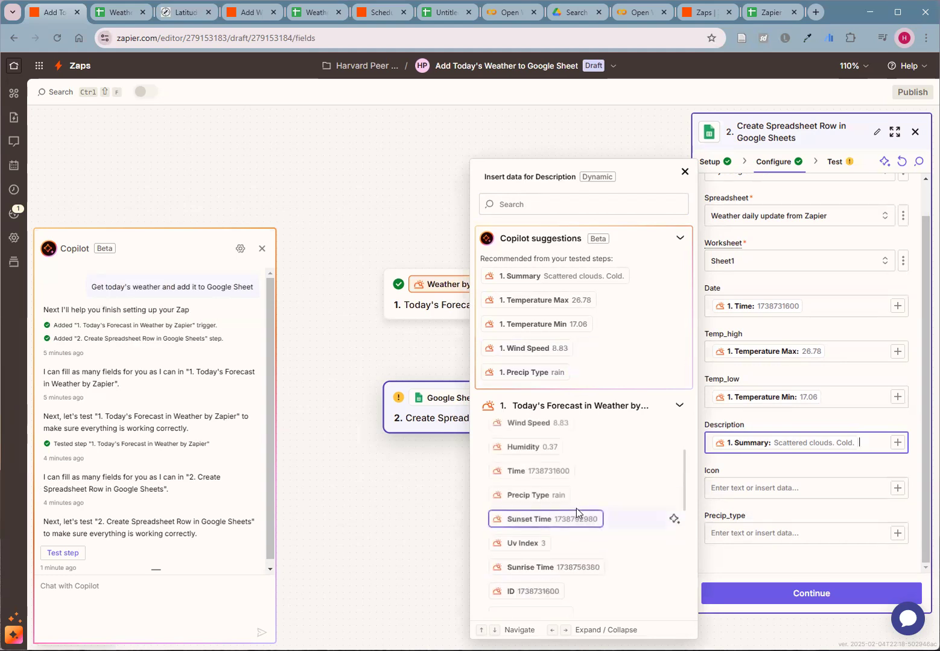
pyautogui.click(549, 204)
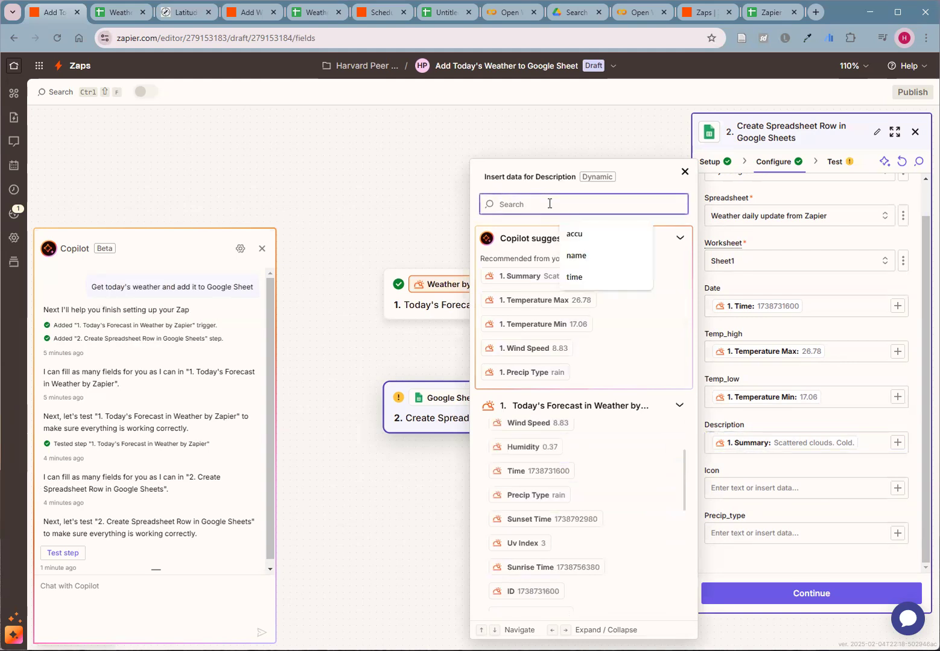
pyautogui.write('icon')
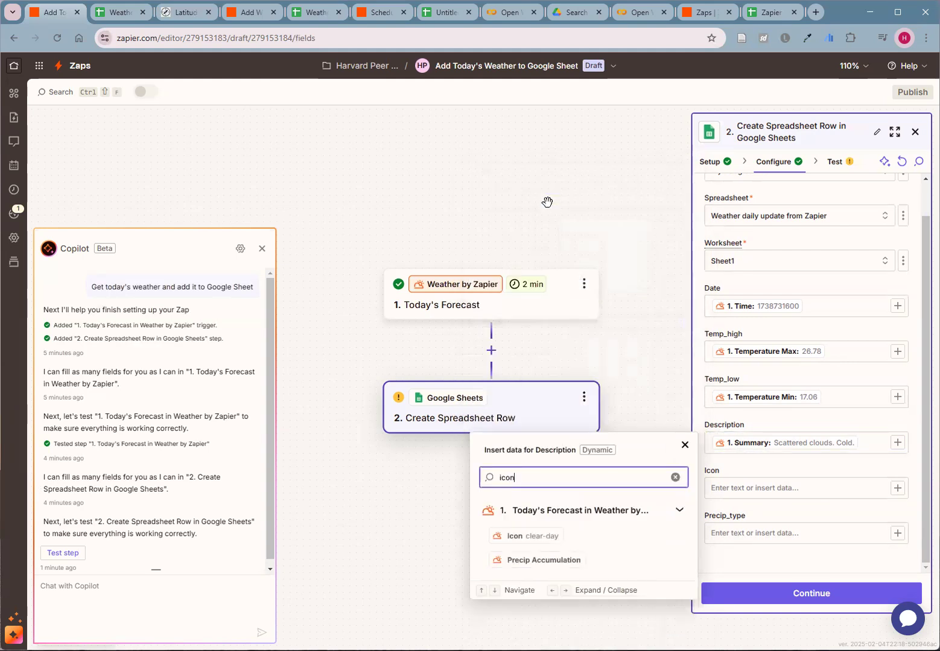
pyautogui.click(546, 536)
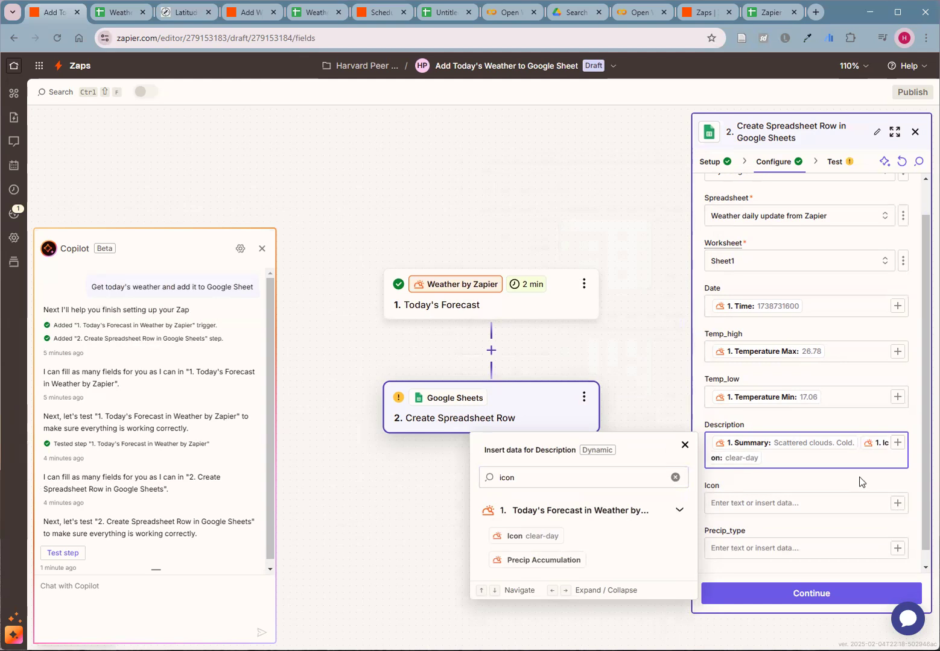
pyautogui.click(875, 450)
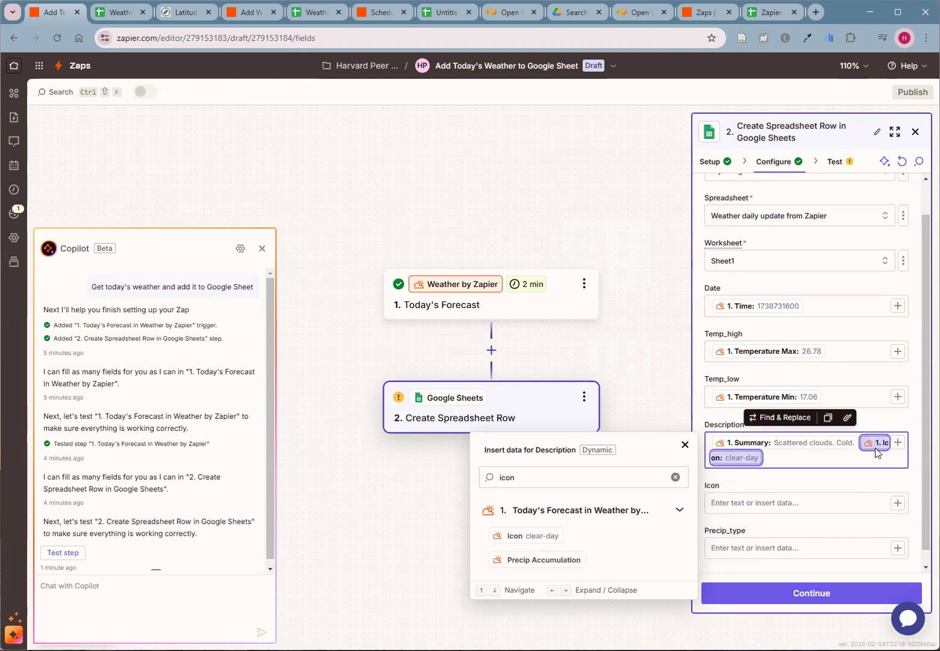
pyautogui.press('BackSpace')
pyautogui.click(867, 450)
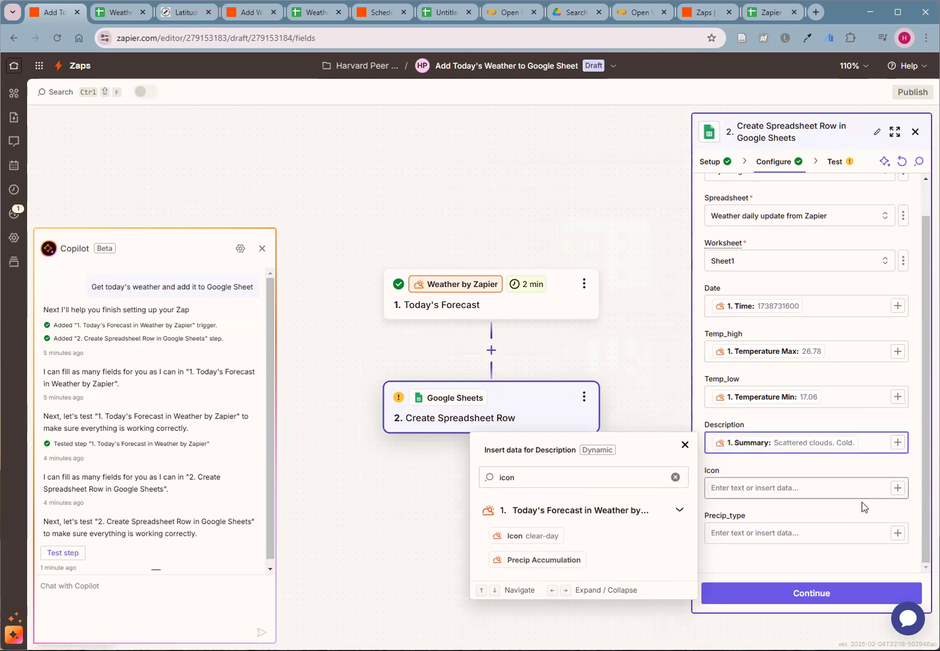
# - Map the Icon column to the forecast's Icon and the Precip_type column to its Precip Type
pyautogui.click(897, 489)
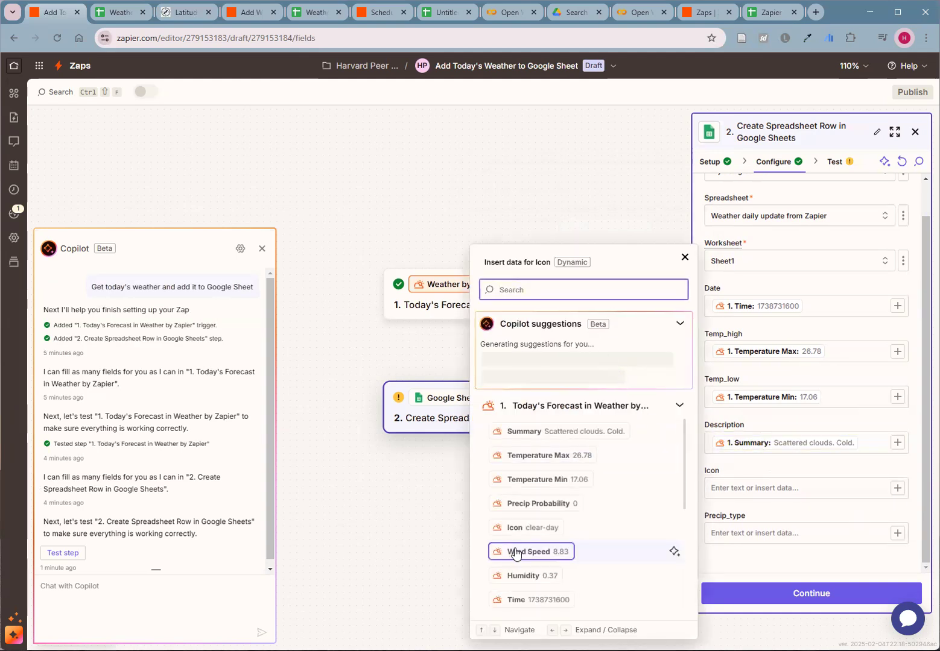
pyautogui.click(519, 528)
pyautogui.click(897, 535)
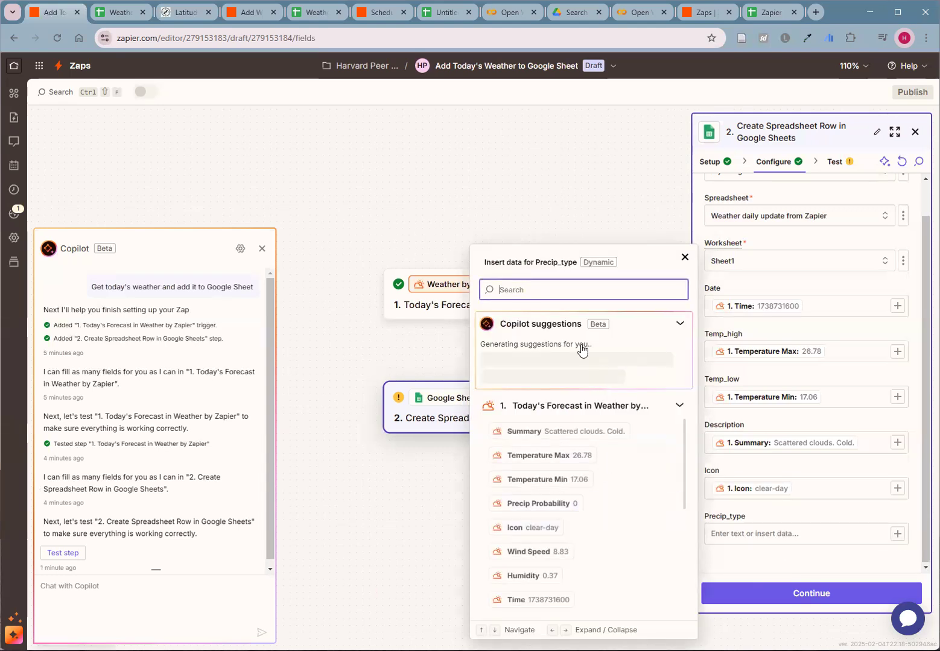
pyautogui.click(574, 292)
pyautogui.write('prec')
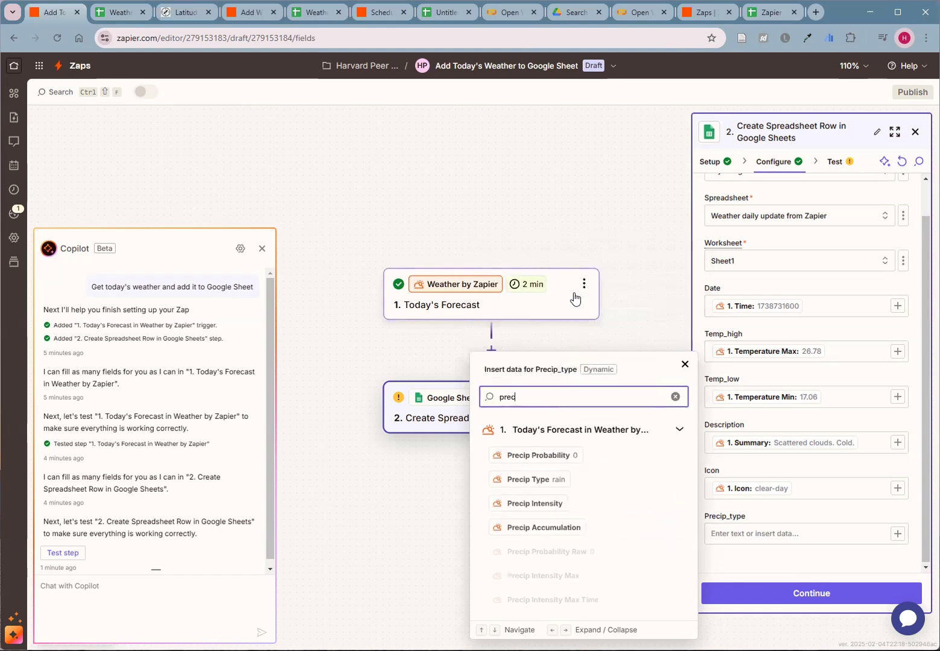
pyautogui.click(543, 481)
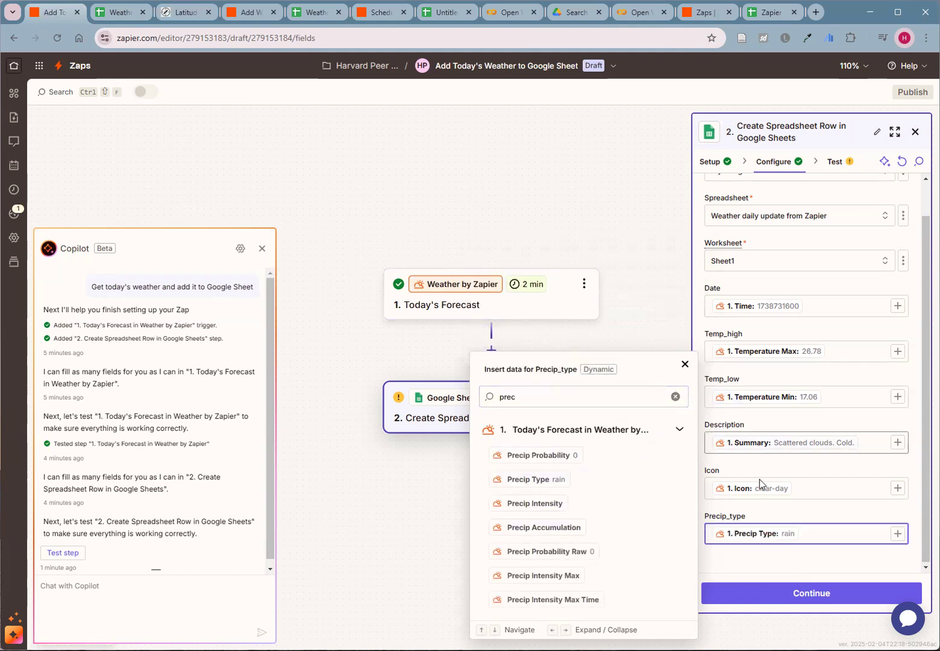
# - Test the Create Spreadsheet Row action and check the resulting row in the Weather daily update from Zapier spreadsheet
pyautogui.click(803, 596)
pyautogui.click(802, 596)
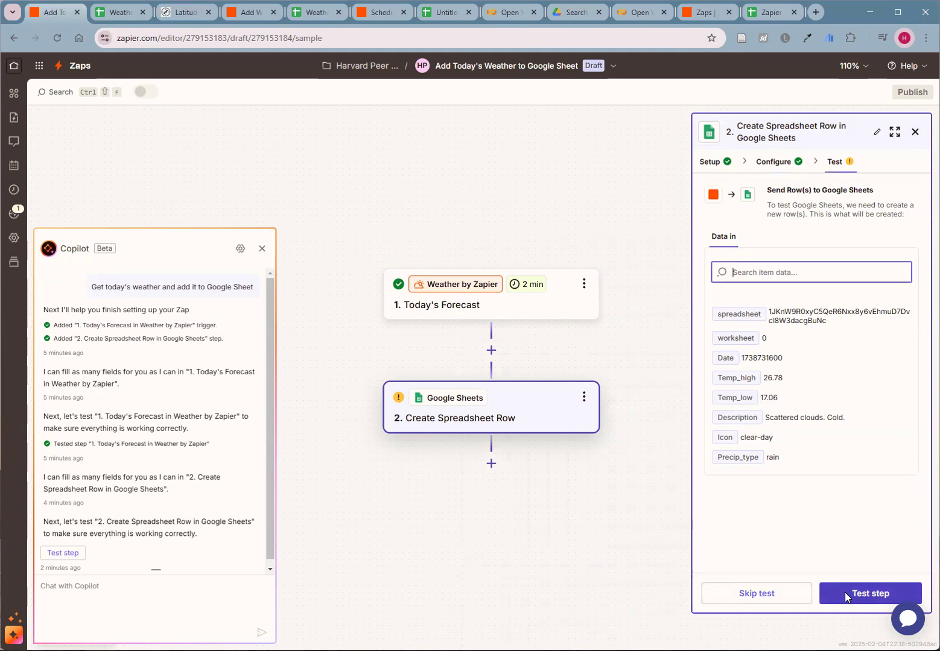
pyautogui.click(117, 18)
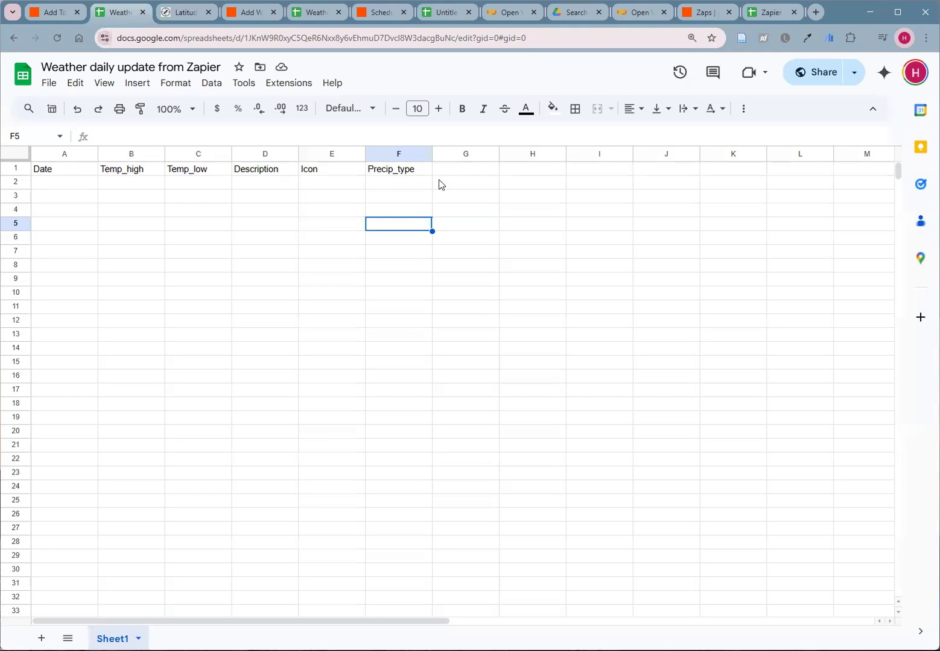
pyautogui.click(53, 13)
pyautogui.click(857, 593)
pyautogui.click(121, 14)
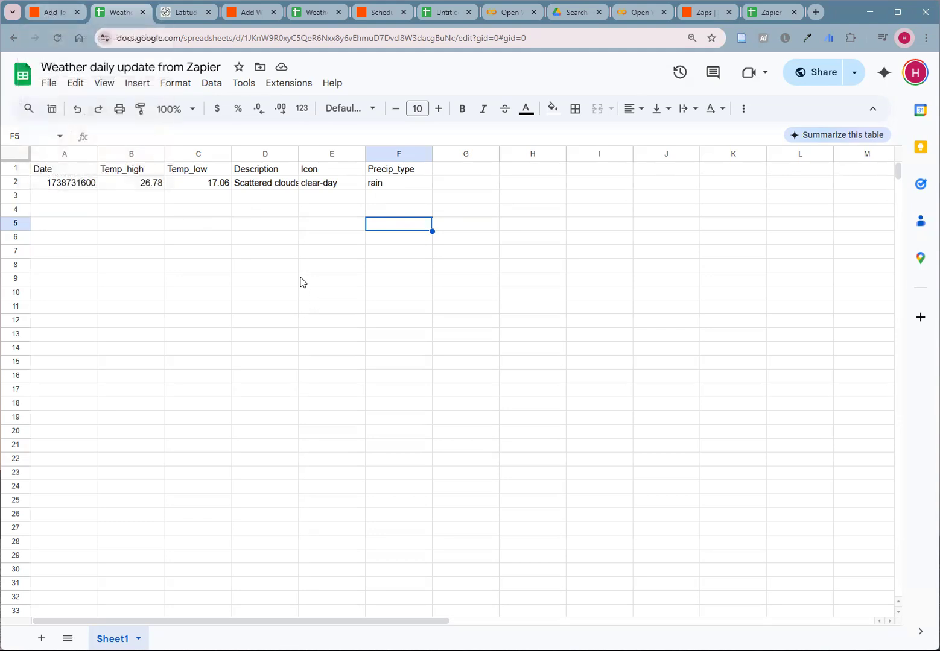
# - Back in the Zap, add a Formatter step with the Date / Time event between the forecast trigger and the Google Sheets action
pyautogui.click(55, 16)
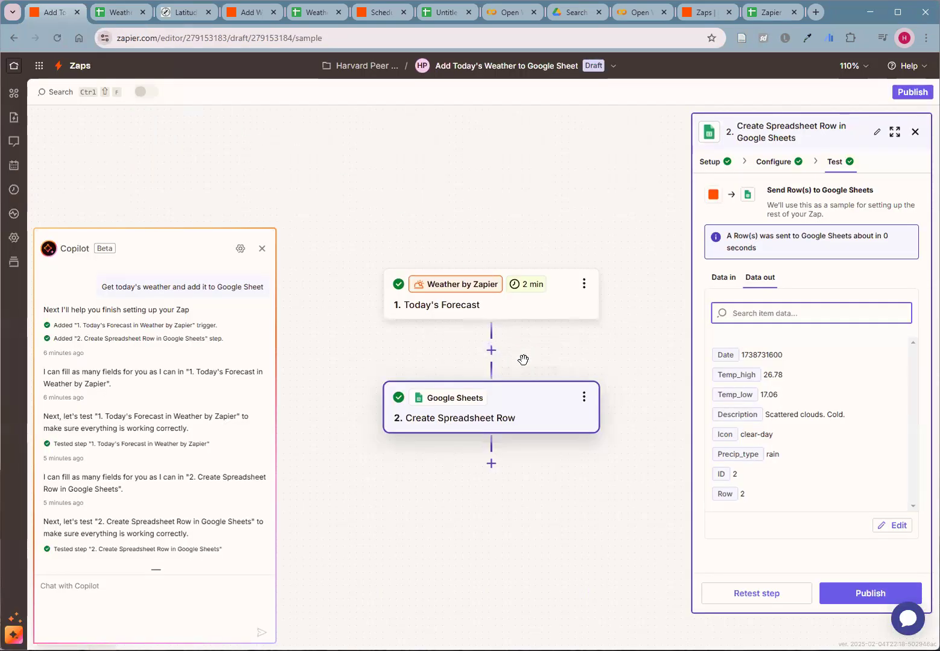
pyautogui.click(490, 354)
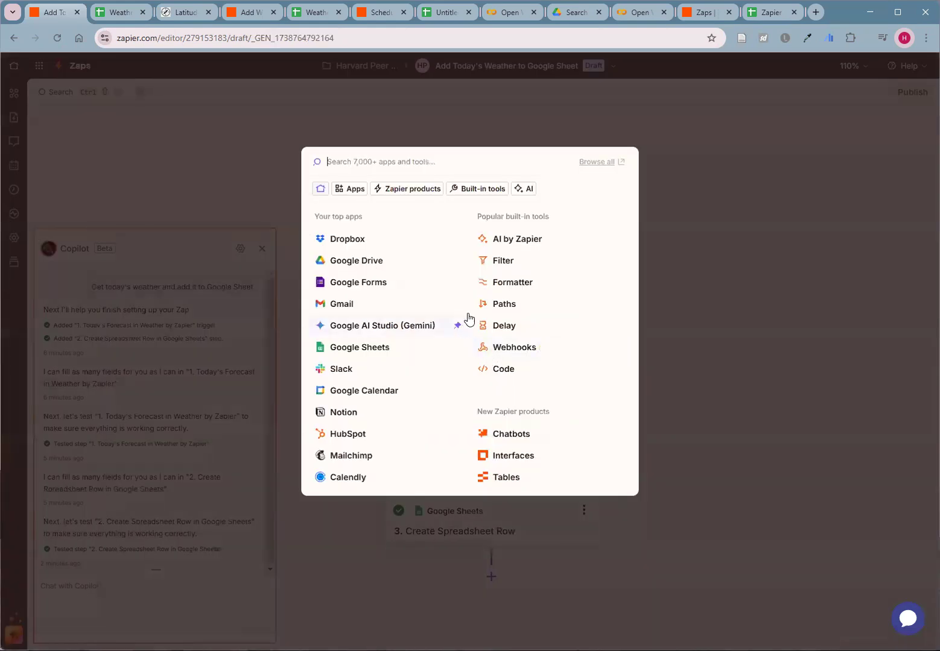
pyautogui.click(500, 283)
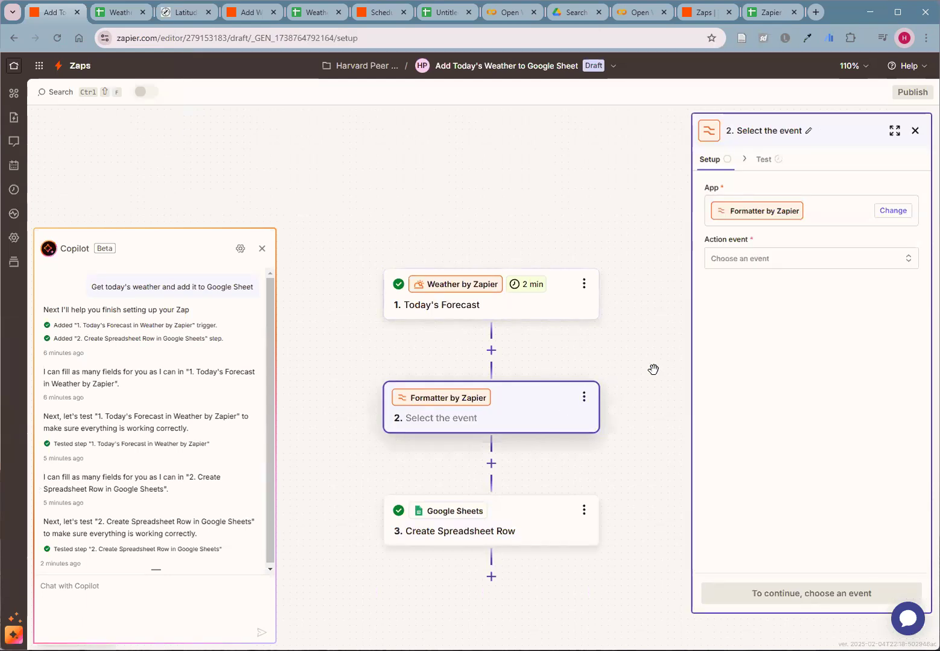
pyautogui.click(753, 267)
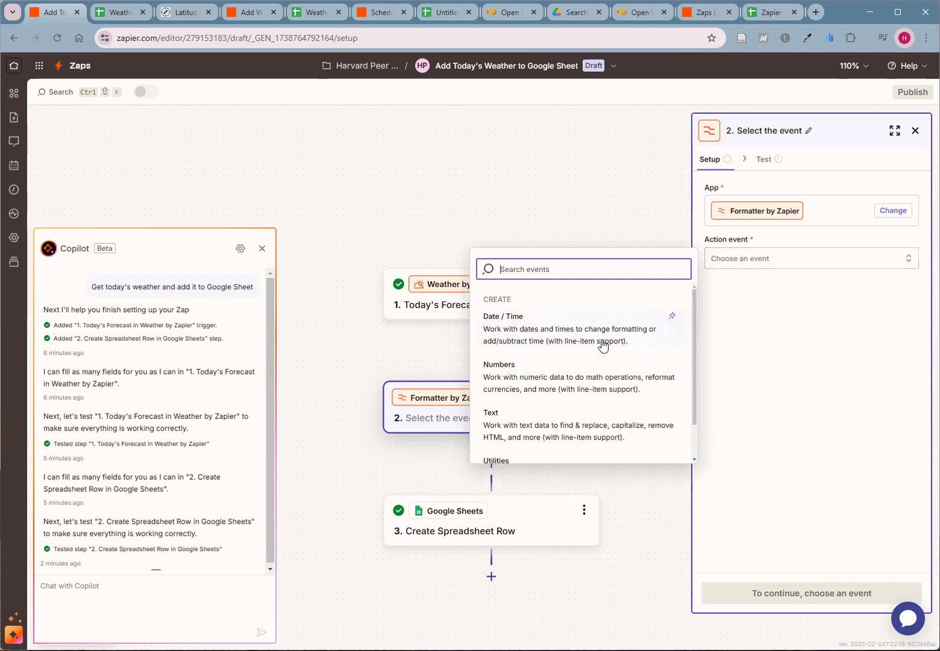
pyautogui.scroll(-1, 582, 345)
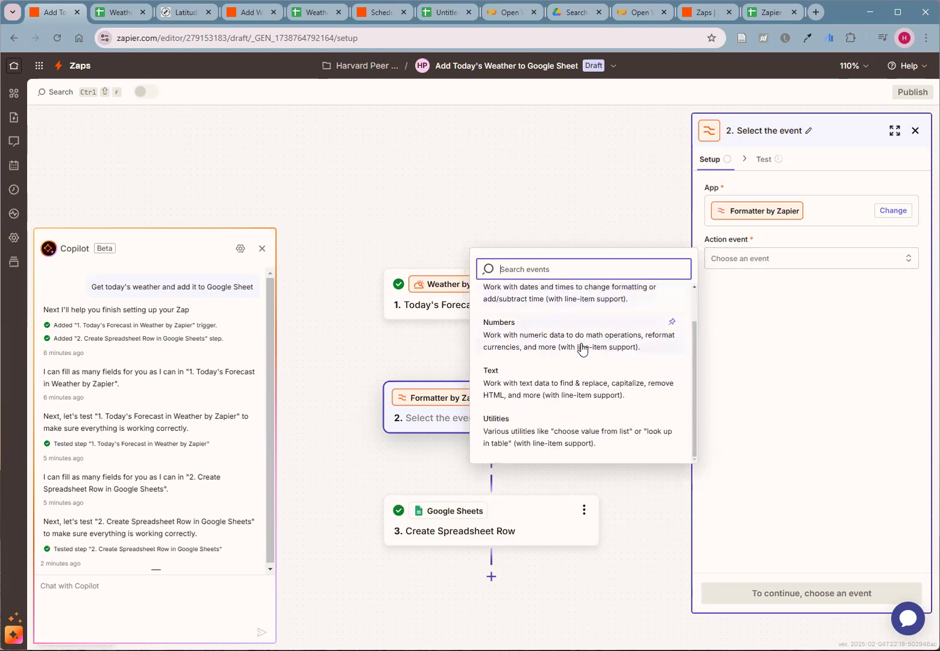
pyautogui.scroll(1, 582, 347)
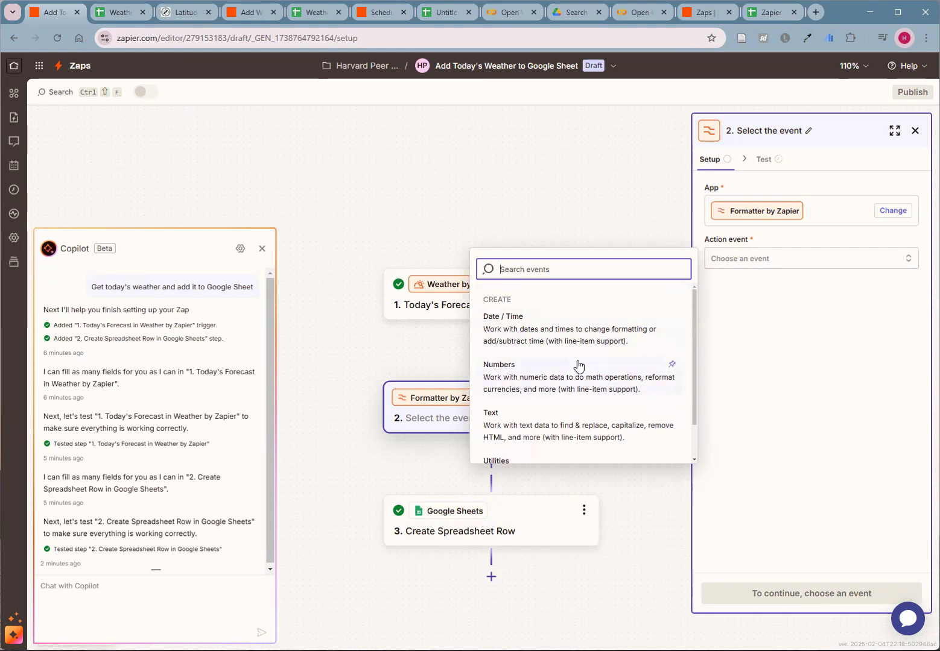
pyautogui.click(529, 334)
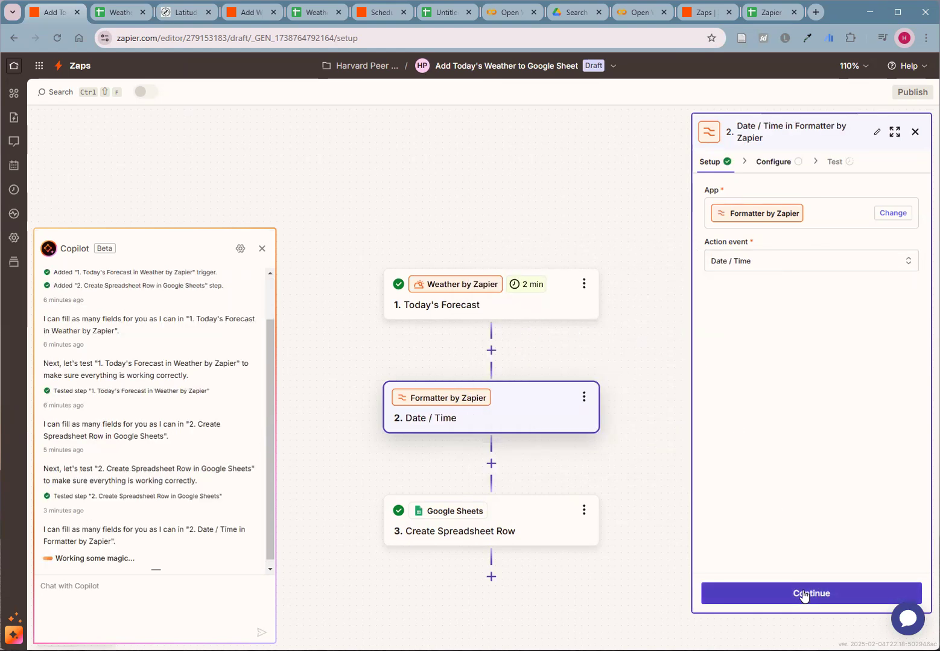
pyautogui.click(802, 596)
# - Set the Date / Time step's transform to Format and use the forecast's Time as its input
pyautogui.click(773, 205)
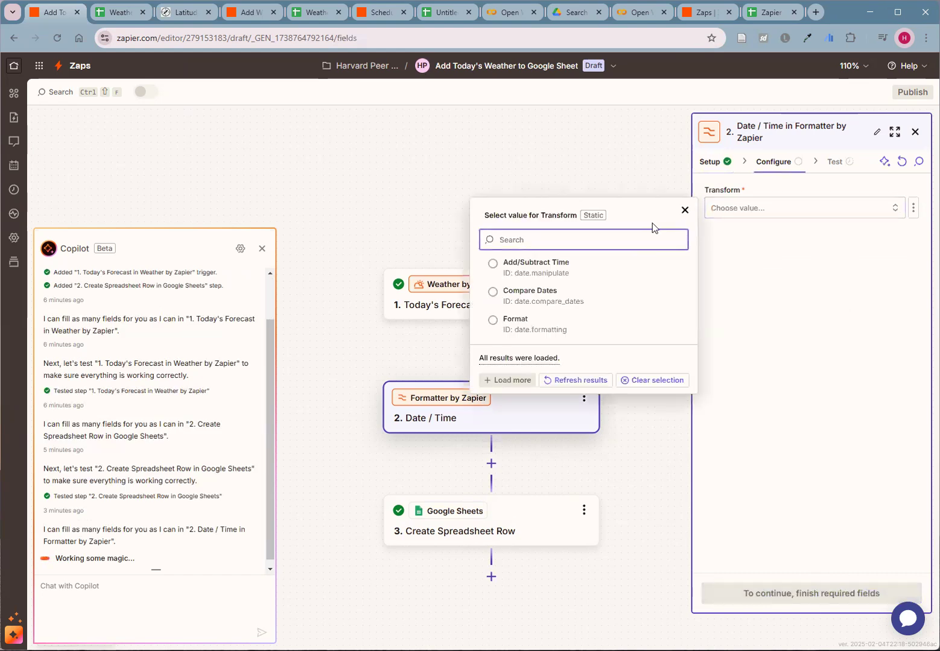
pyautogui.click(519, 328)
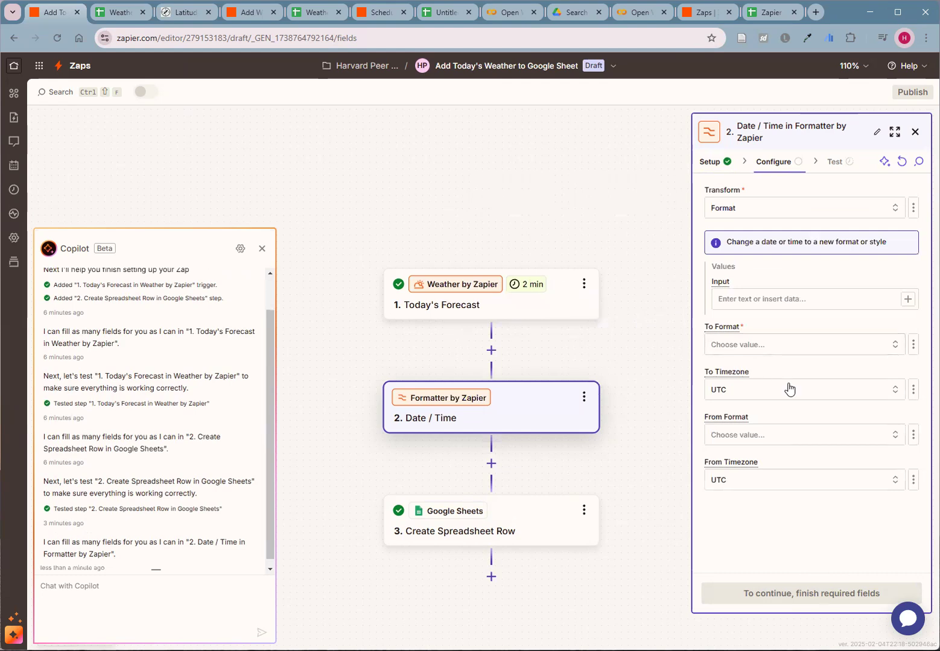
pyautogui.click(908, 304)
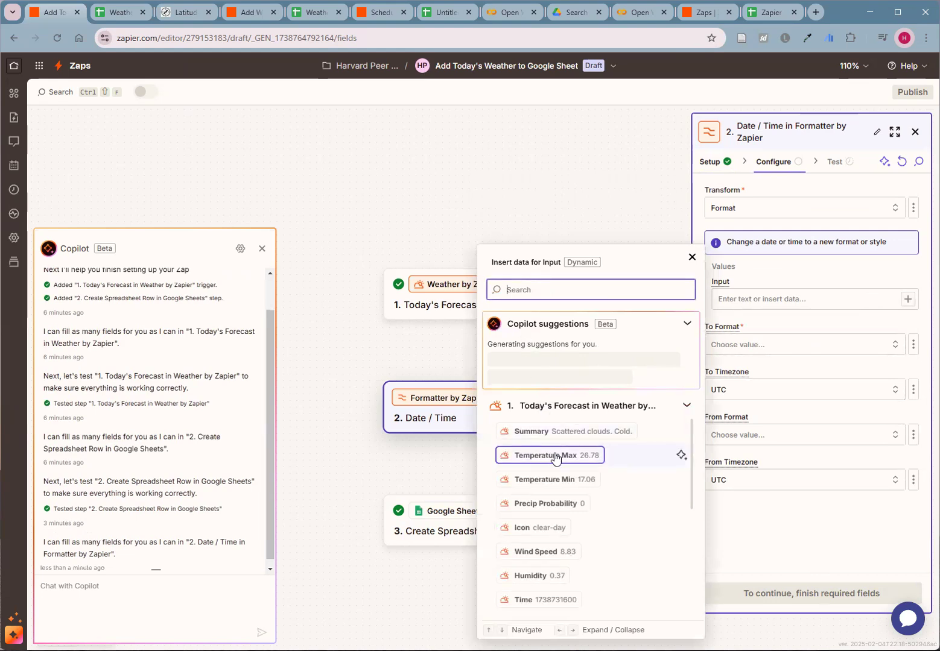
pyautogui.scroll(-2, 581, 476)
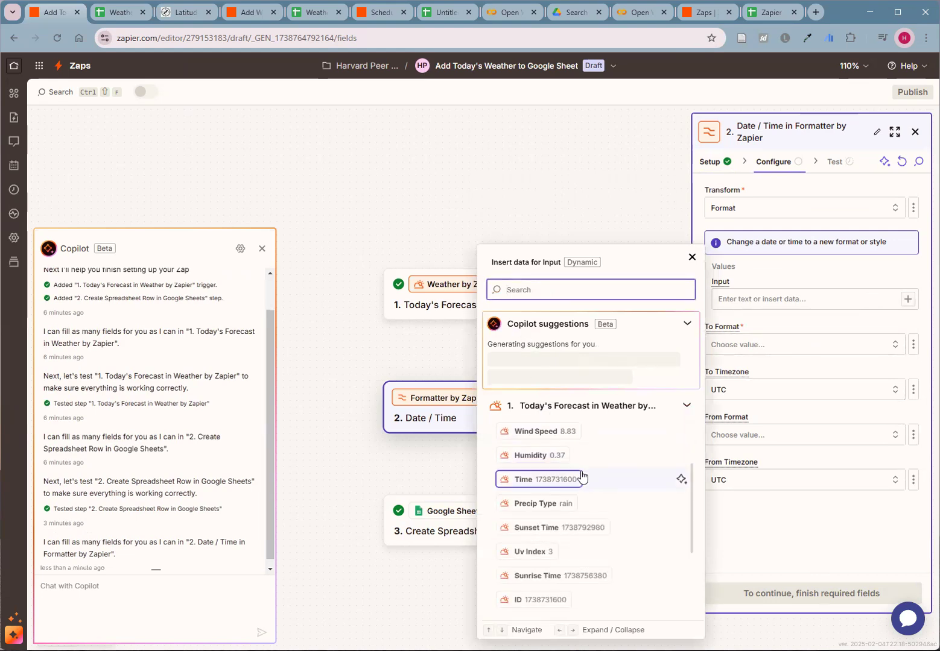
pyautogui.click(549, 480)
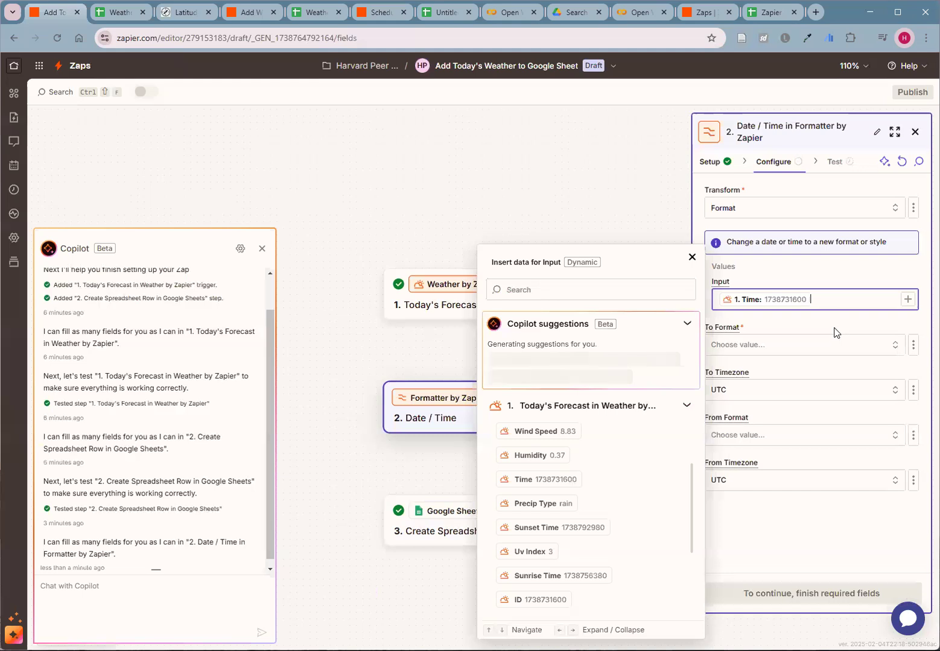
pyautogui.click(690, 257)
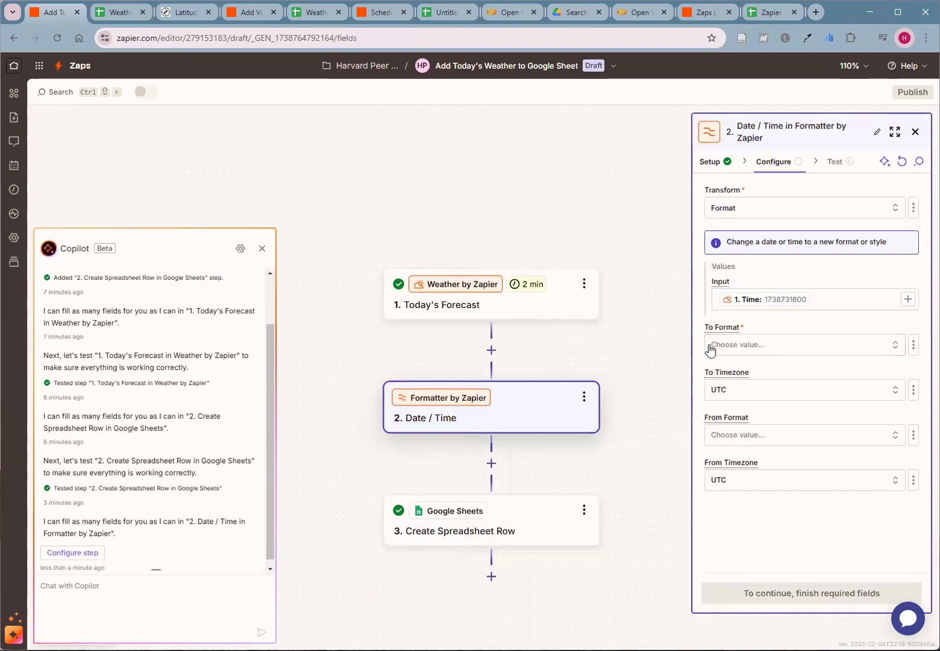
# - Set the output date format to MM/DD/YY and test the Date / Time step
pyautogui.click(891, 348)
pyautogui.scroll(-3, 543, 446)
pyautogui.scroll(-3, 562, 466)
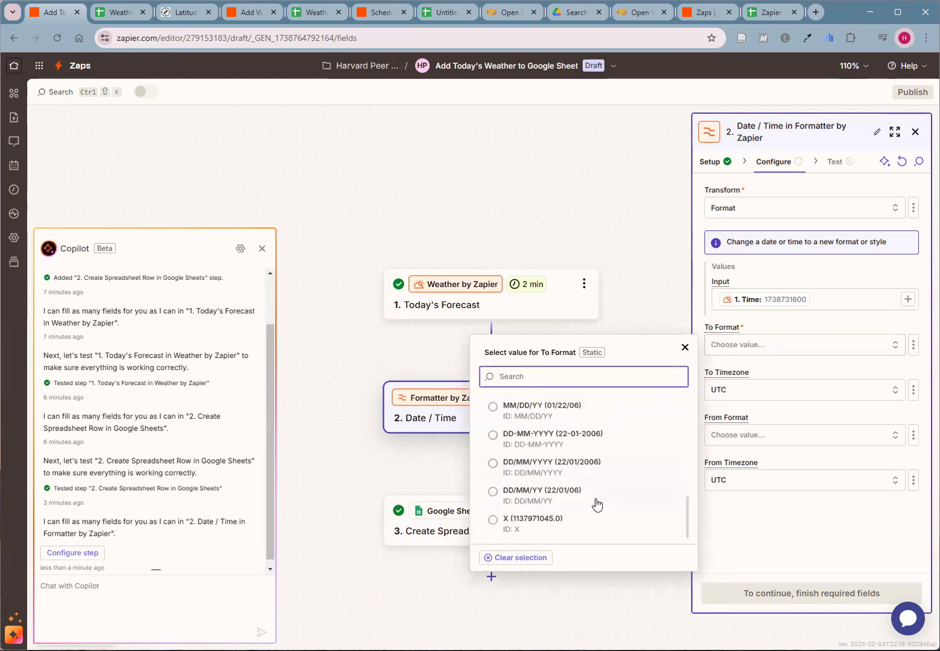
pyautogui.click(550, 416)
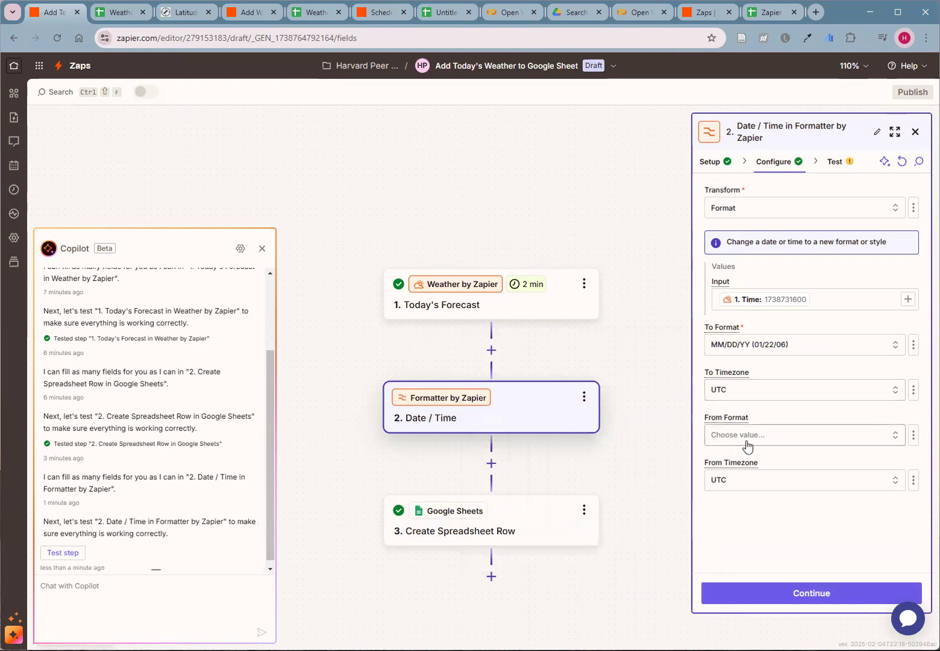
pyautogui.click(793, 596)
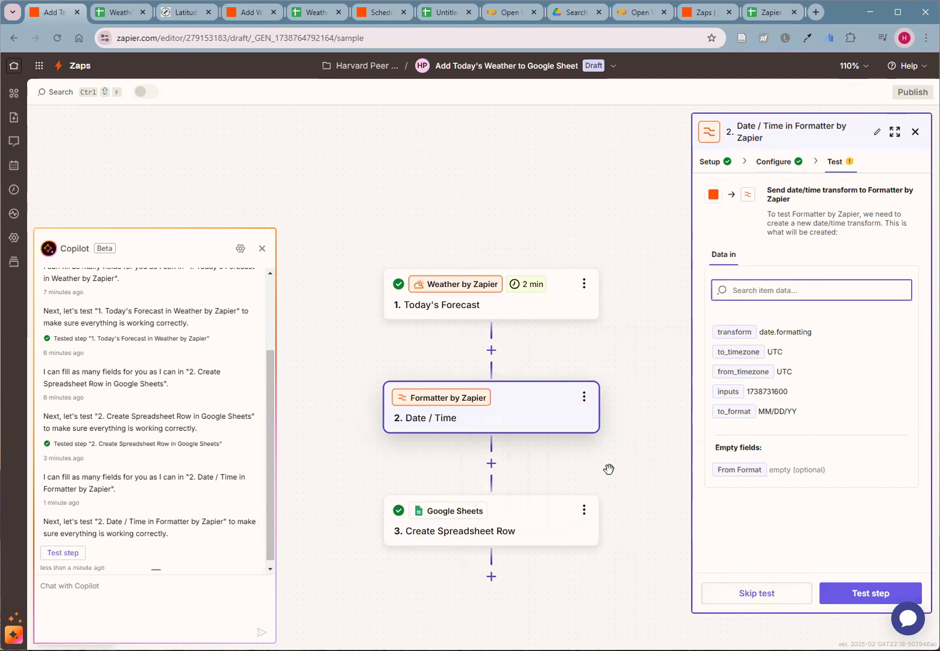
pyautogui.click(863, 596)
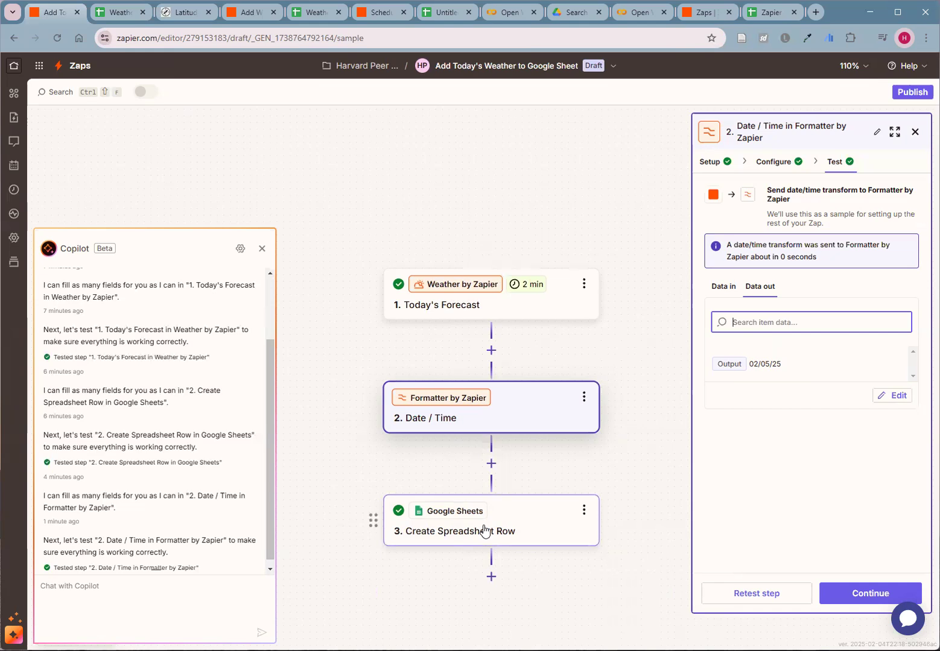
# - Review the Create Spreadsheet Row action's column mappings, then switch to the Weather daily update from Zapier spreadsheet
pyautogui.click(883, 594)
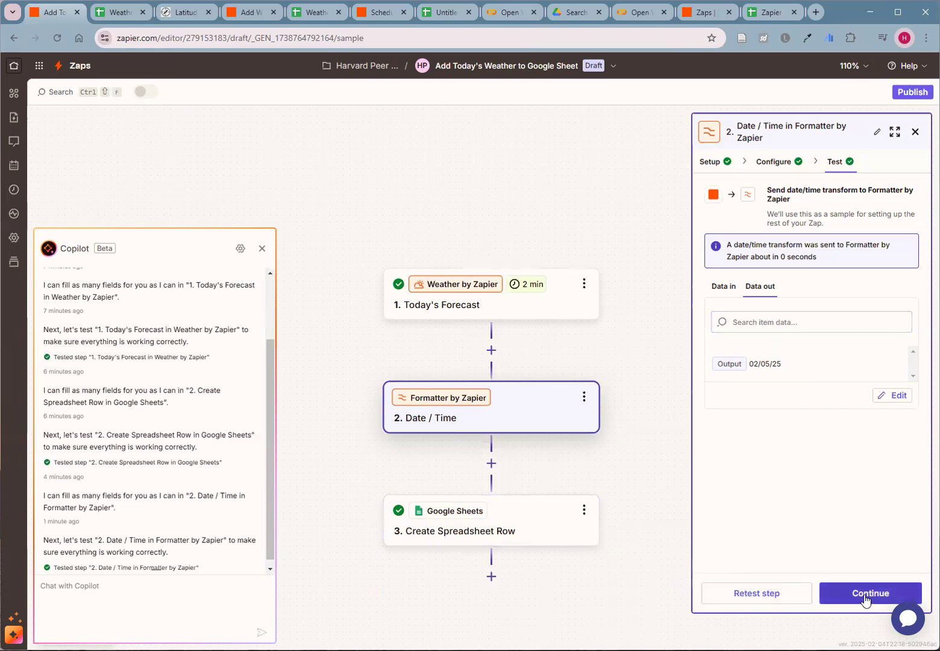
pyautogui.click(865, 597)
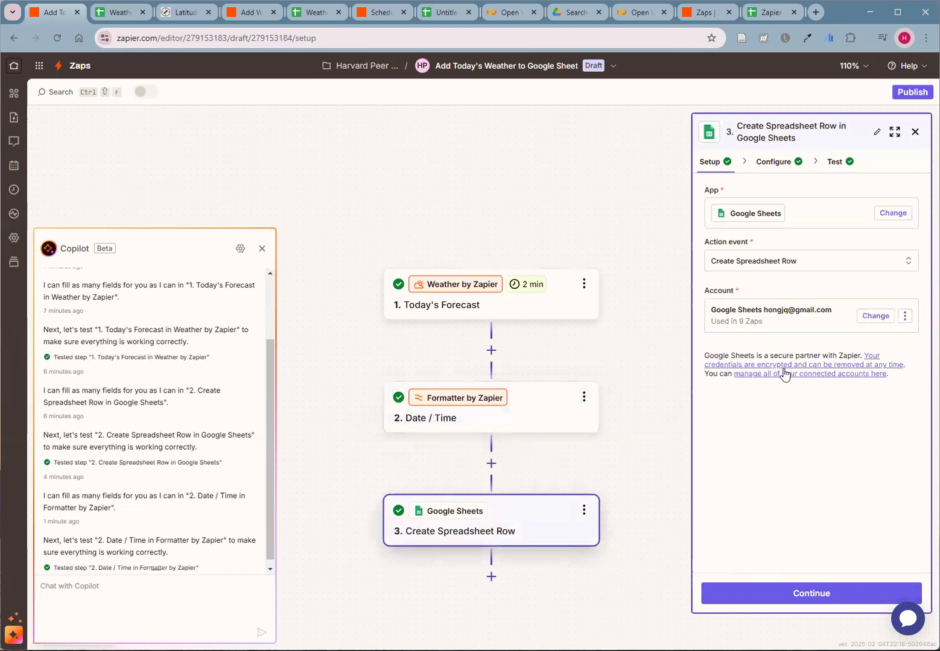
pyautogui.click(763, 602)
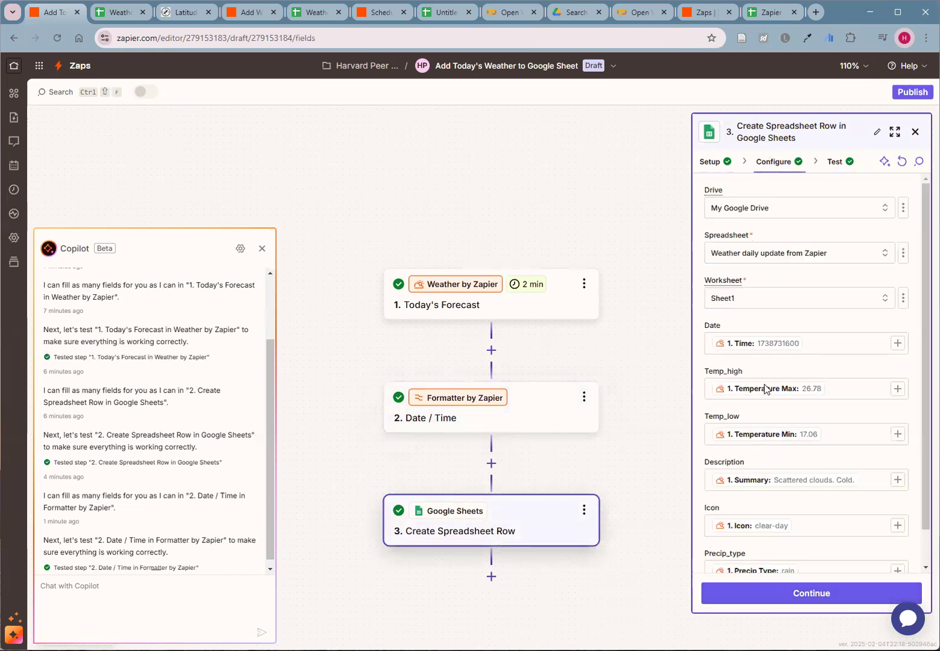
pyautogui.scroll(-1, 776, 397)
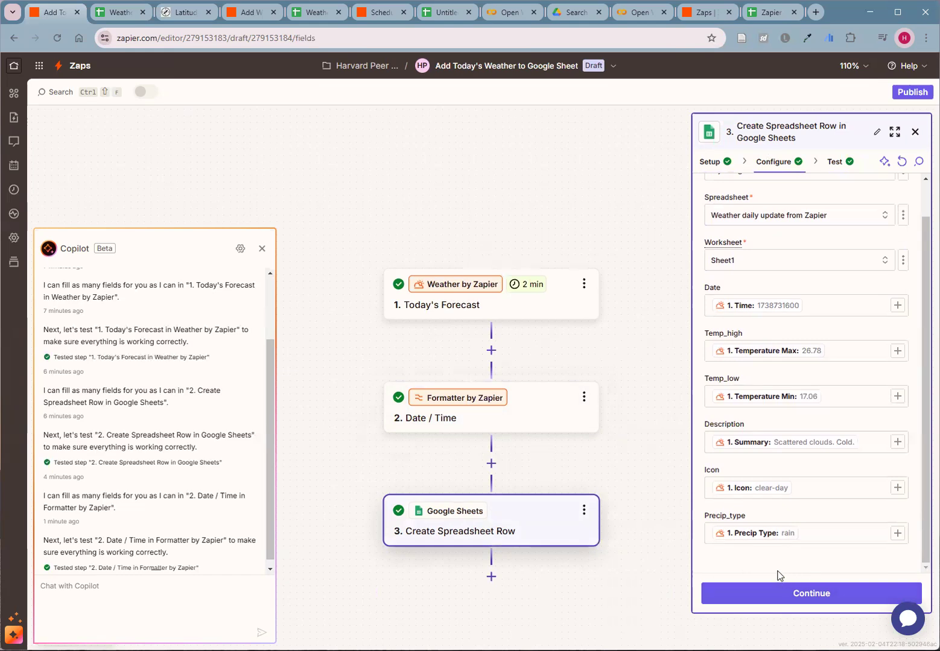
pyautogui.click(111, 19)
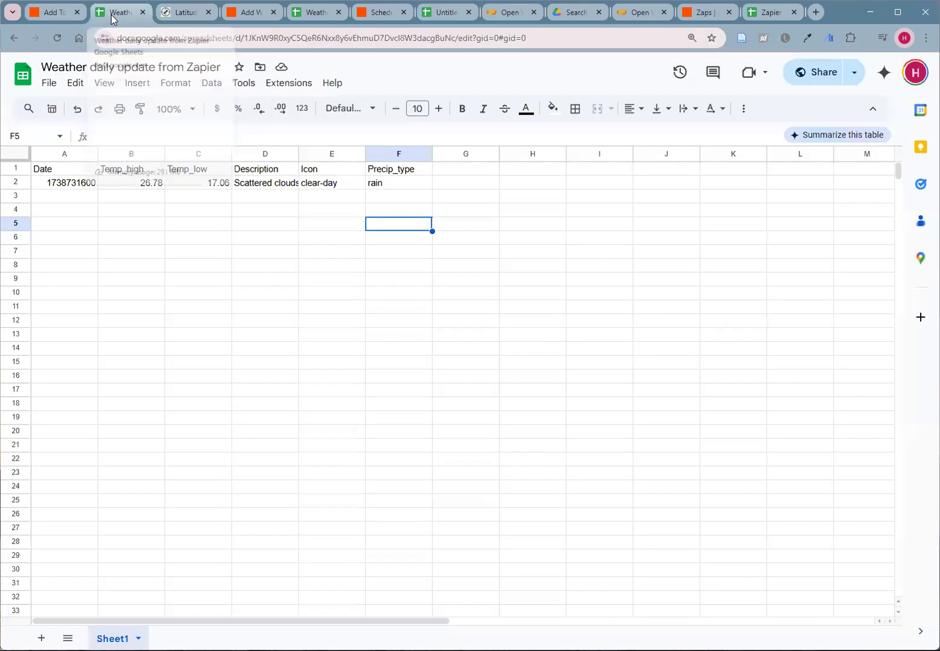
# - Insert a column before Temp_high in the weather spreadsheet and give it the header Date
pyautogui.rightClick(122, 154)
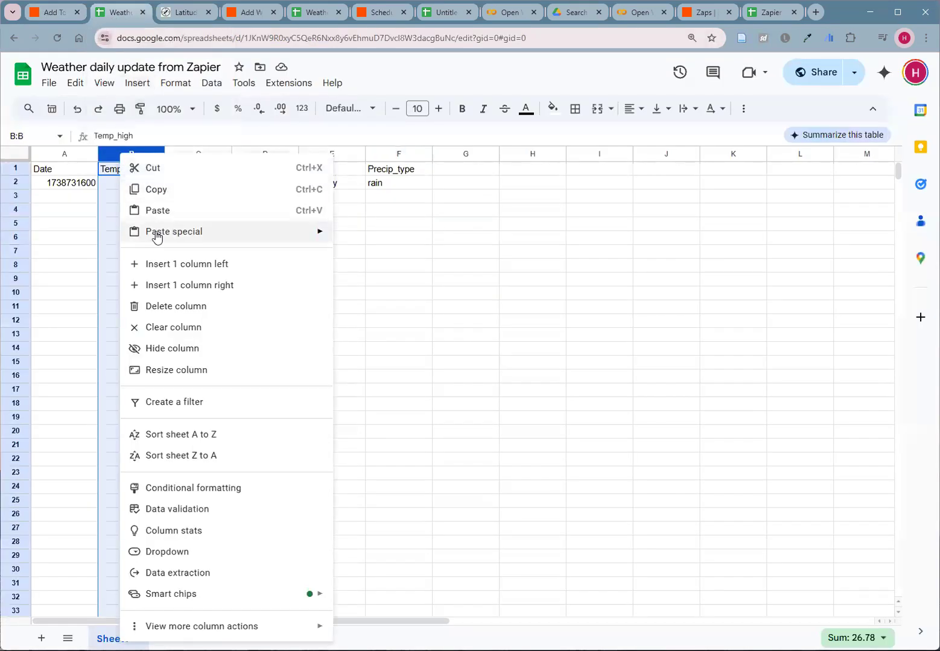
pyautogui.click(161, 266)
pyautogui.click(128, 172)
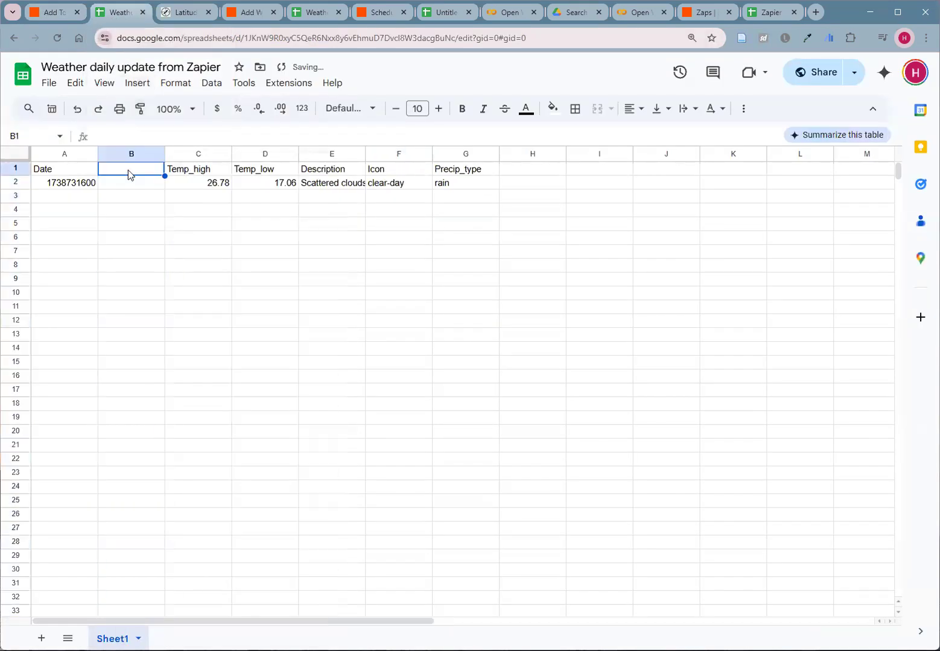
pyautogui.write('Date')
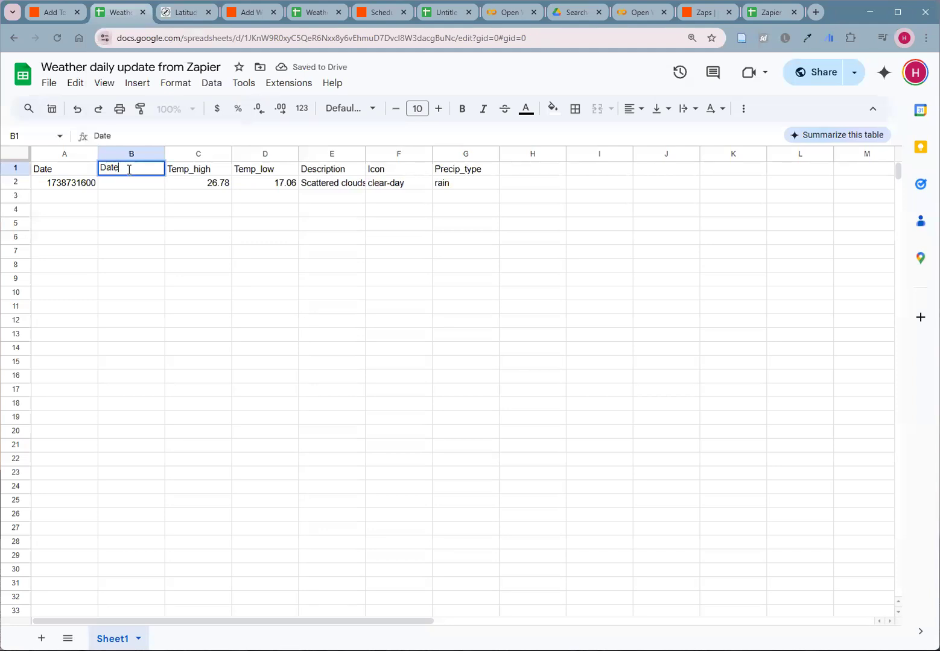
pyautogui.write('_form')
pyautogui.press('BackSpace')
# - Rename the header of the first column, which holds the Unix timestamp, as Date_unix
pyautogui.doubleClick(81, 173)
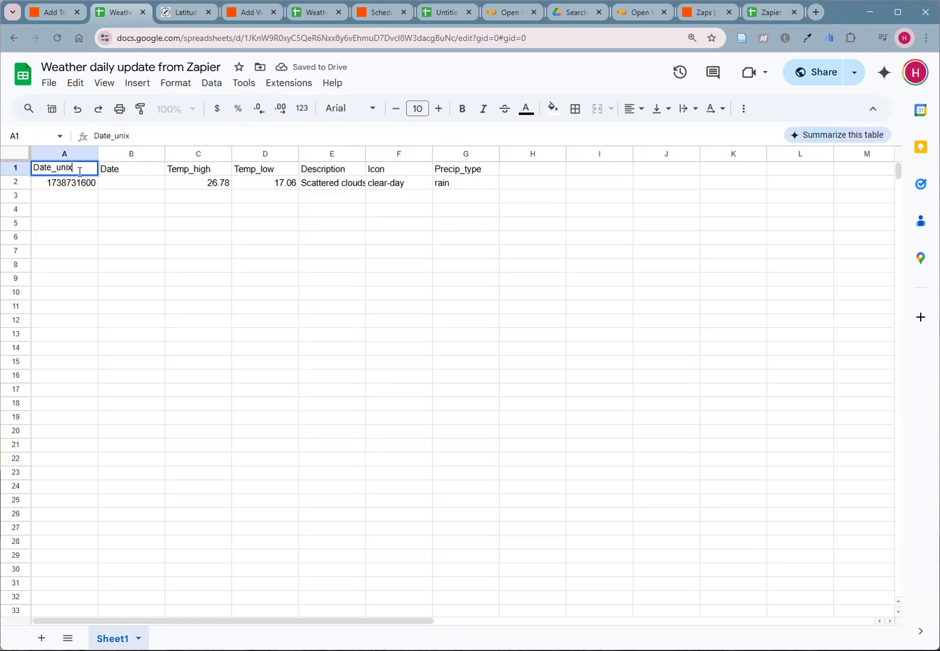
pyautogui.click(155, 214)
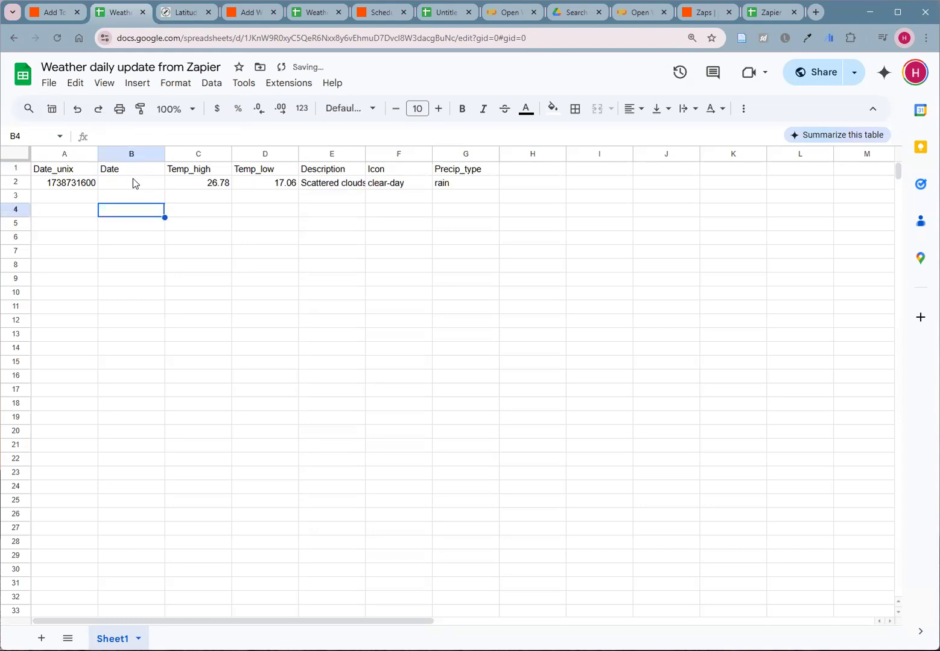
pyautogui.click(132, 182)
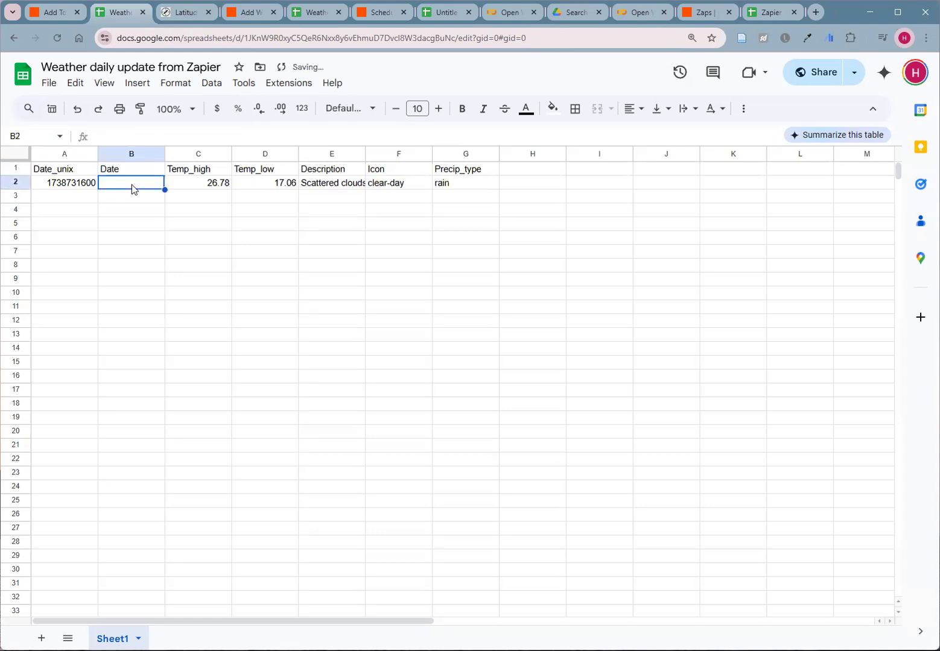
# - Switch back to the Zap in Zapier and refresh the Create Spreadsheet Row fields to load the changed columns
pyautogui.click(54, 12)
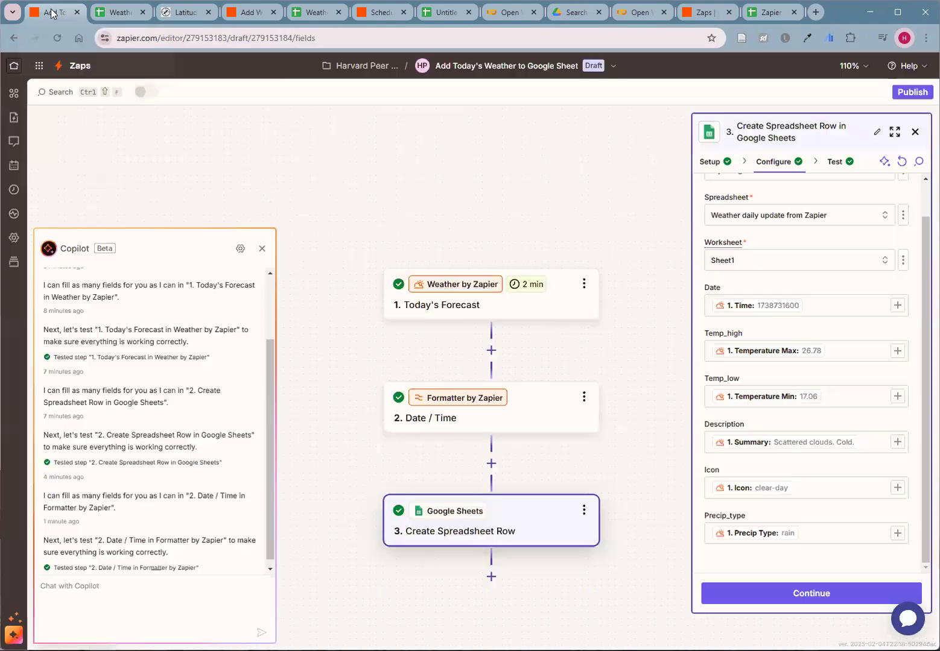
pyautogui.click(901, 163)
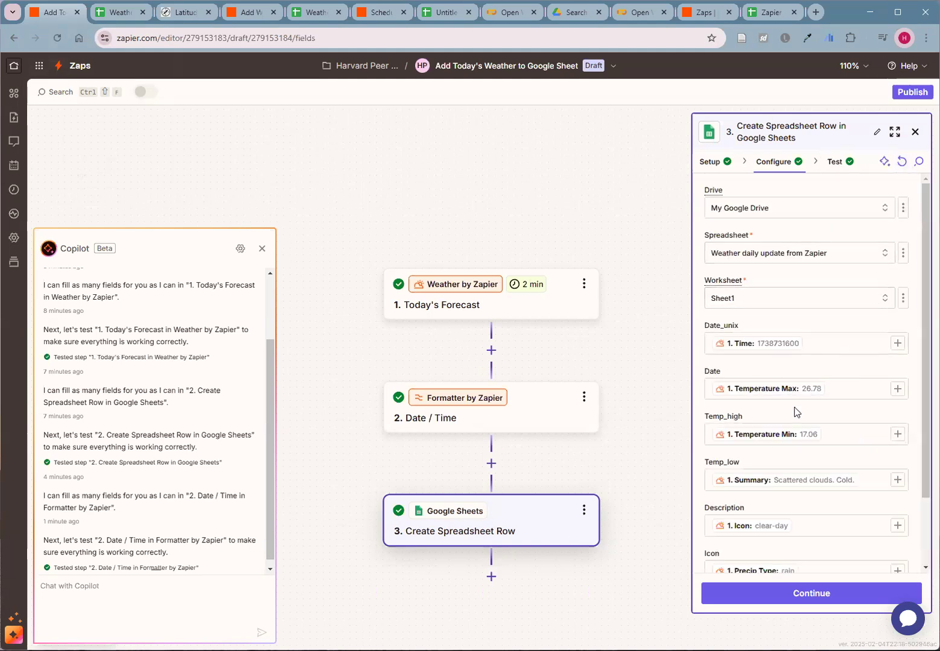
pyautogui.scroll(-2, 795, 412)
pyautogui.click(903, 162)
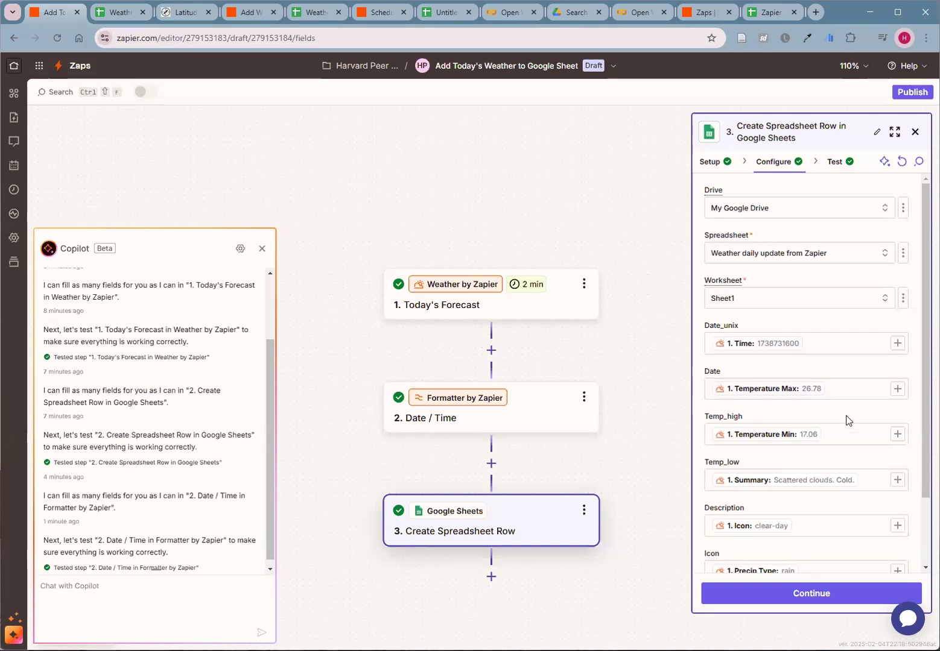
pyautogui.scroll(-2, 846, 420)
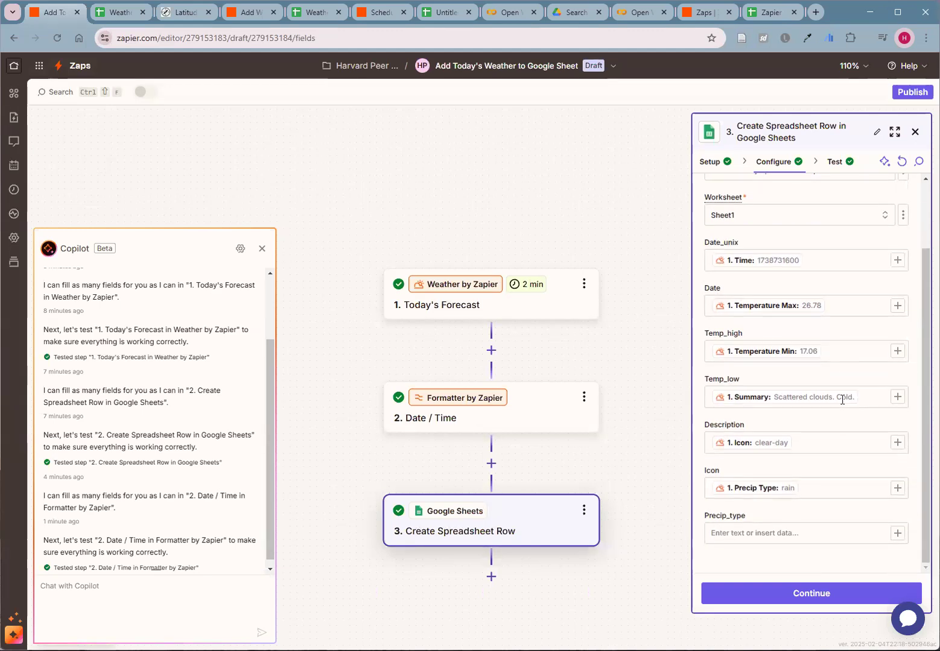
# - Move the Precip Type mapping to the Precip_type field and the Icon mapping to the Icon field
pyautogui.click(808, 488)
pyautogui.press('BackSpace')
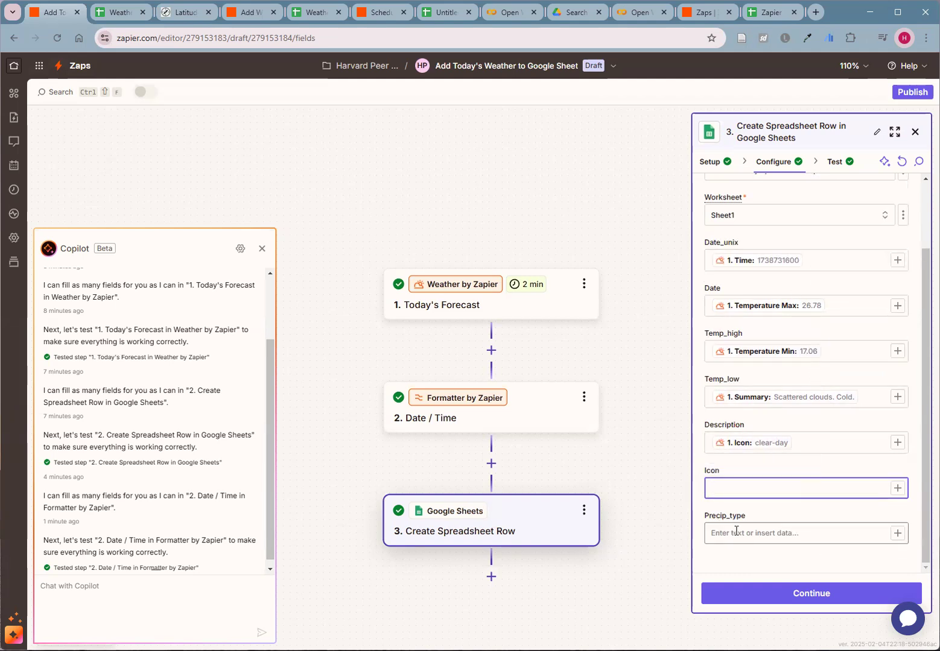
pyautogui.click(736, 533)
pyautogui.hotkey('ctrl', 'v')
pyautogui.click(800, 444)
pyautogui.hotkey('ctrl', 'x')
pyautogui.click(738, 488)
pyautogui.hotkey('ctrl', 'v')
# - Move the forecast's Summary mapping from the Temp_low field to the Description field
pyautogui.click(813, 401)
pyautogui.click(813, 402)
pyautogui.hotkey('ctrl', 'x')
pyautogui.click(738, 443)
pyautogui.hotkey('ctrl', 'v')
# - Move the Temperature Min mapping to the Temp_low field and the Temperature Max mapping to the Temp_high field
pyautogui.click(833, 353)
pyautogui.hotkey('ctrl', 'x')
pyautogui.click(729, 398)
pyautogui.hotkey('ctrl', 'v')
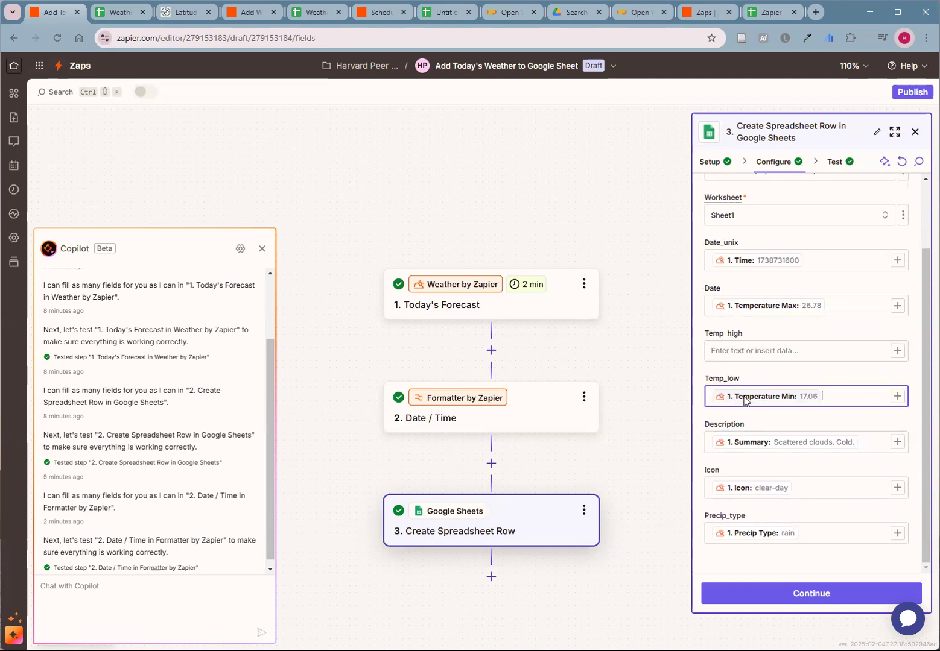
pyautogui.click(834, 308)
pyautogui.hotkey('ctrl', 'x')
pyautogui.click(751, 352)
pyautogui.hotkey('ctrl', 'v')
pyautogui.click(820, 261)
pyautogui.hotkey('ctrl', 'x')
pyautogui.click(742, 302)
pyautogui.hotkey('ctrl', 'v')
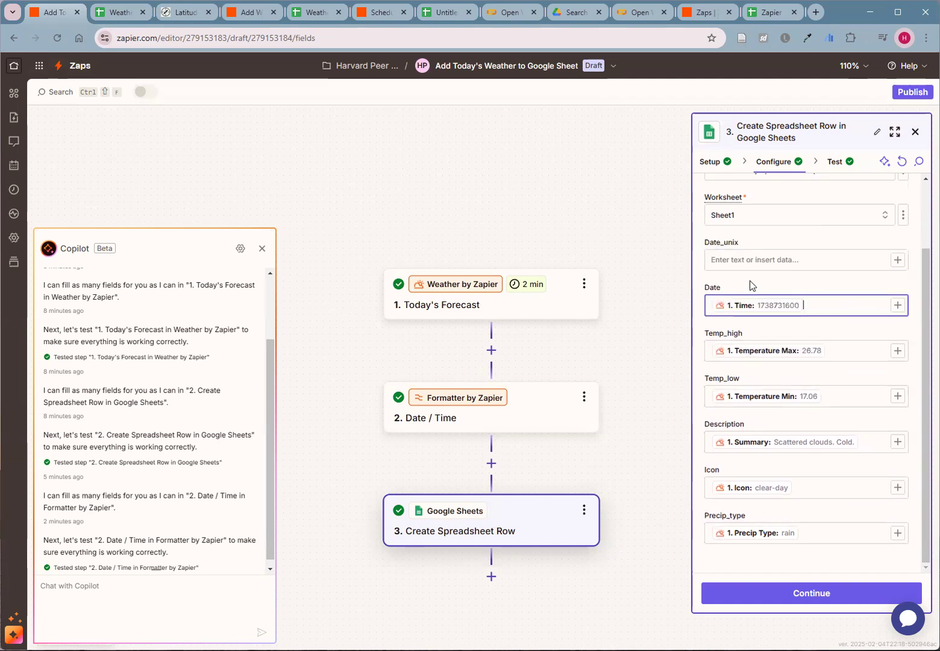
pyautogui.click(756, 258)
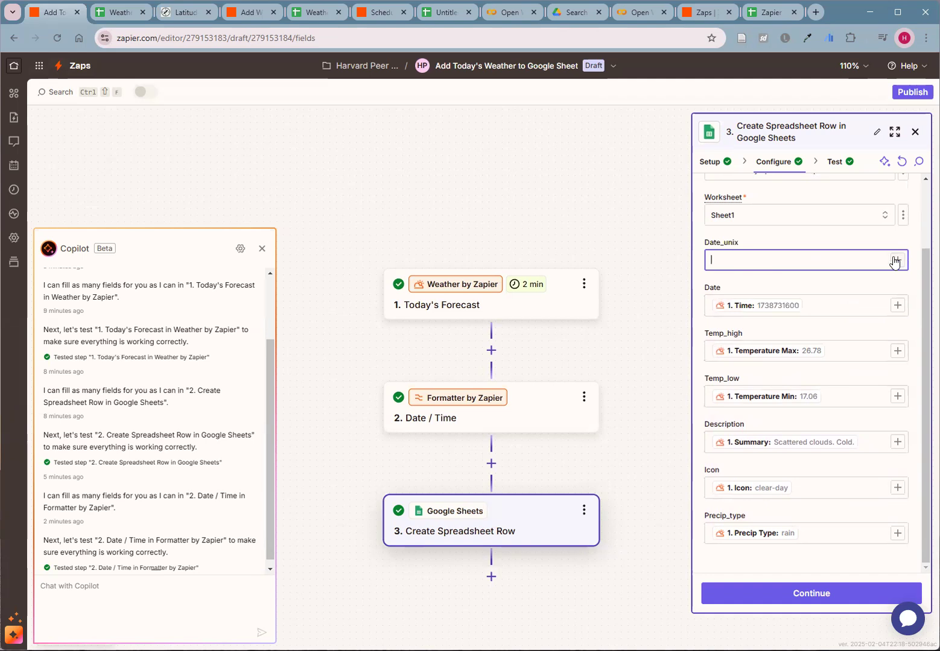
pyautogui.click(810, 304)
pyautogui.click(727, 305)
pyautogui.hotkey('ctrl', 'x')
pyautogui.click(746, 262)
pyautogui.hotkey('ctrl', 'v')
# - Map the Date field to the Output of the Date / Time Formatter step and continue to the action's test
pyautogui.click(775, 306)
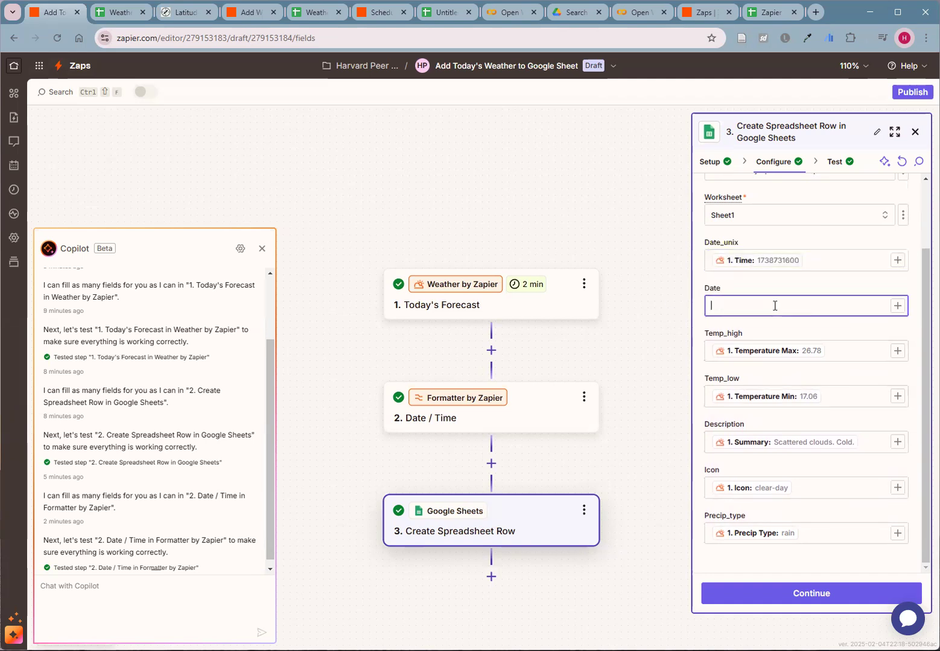
pyautogui.click(897, 305)
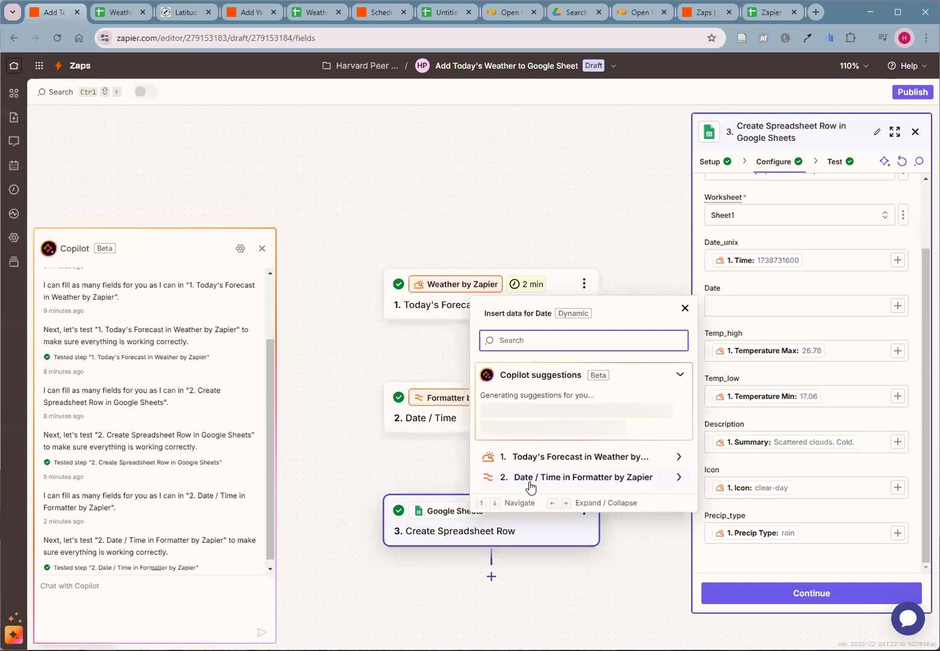
pyautogui.click(552, 479)
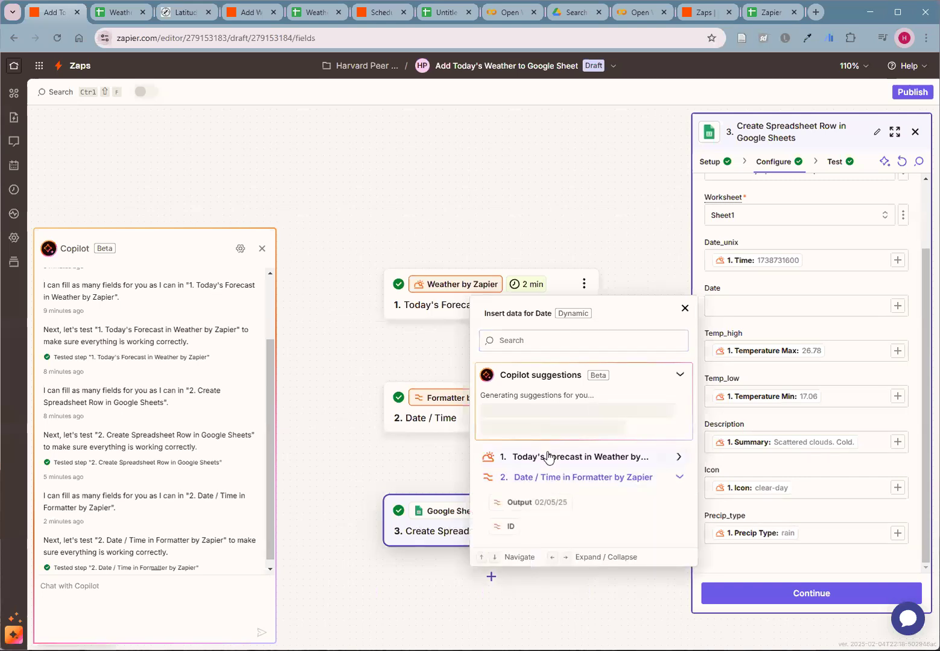
pyautogui.click(540, 509)
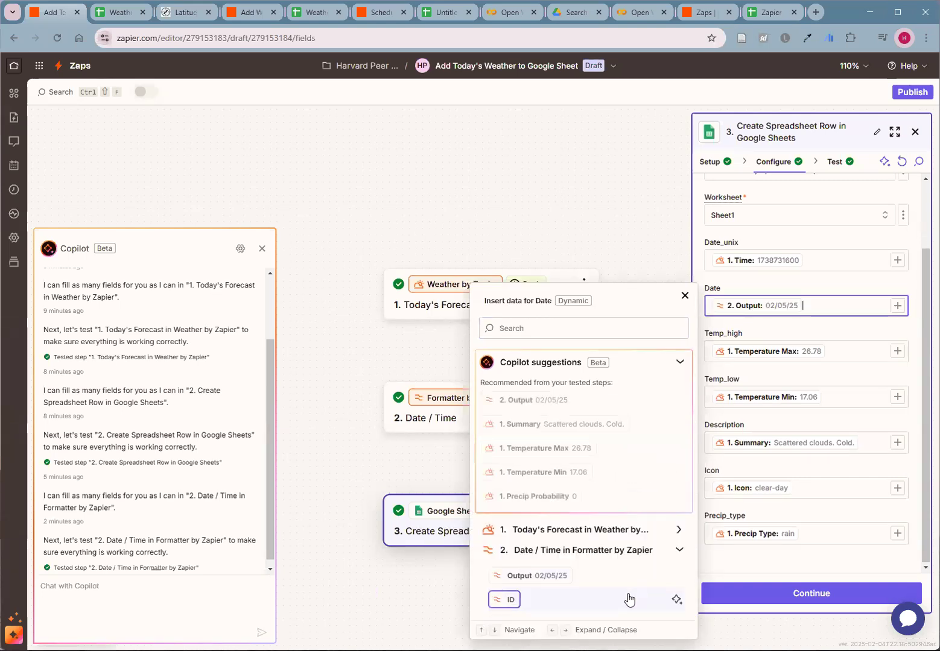
pyautogui.click(763, 572)
pyautogui.click(789, 594)
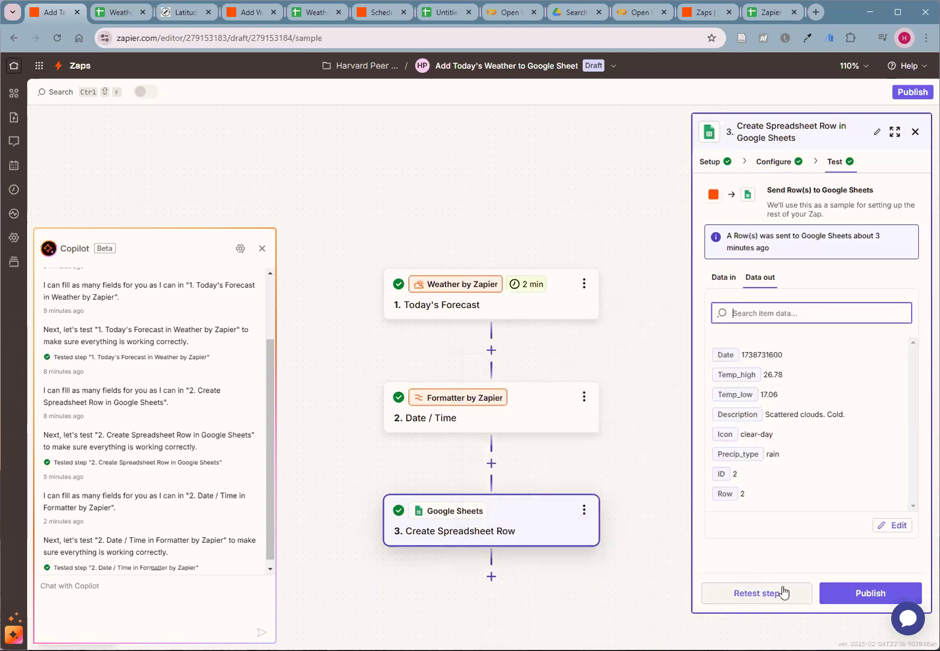
# - Check the existing spreadsheet rows, retest the Create Spreadsheet Row step in the Zap, and inspect the added row in the spreadsheet
pyautogui.click(120, 18)
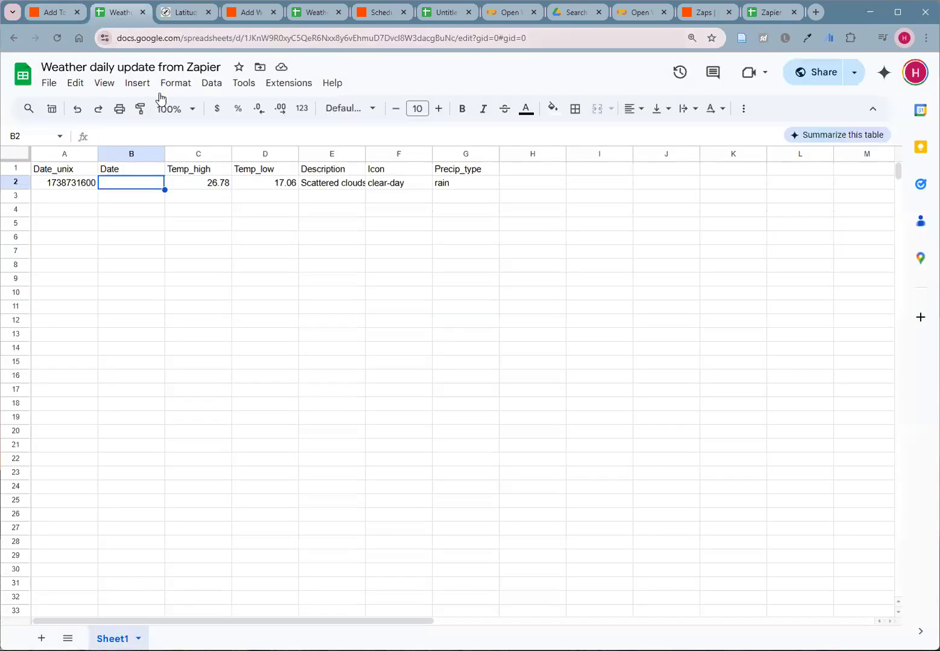
pyautogui.click(415, 270)
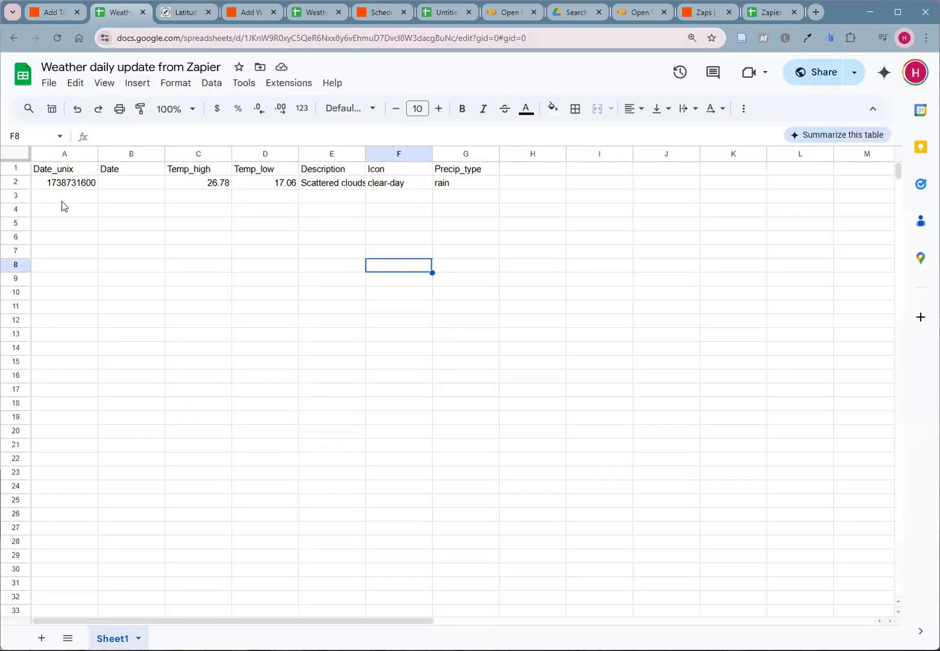
pyautogui.click(48, 17)
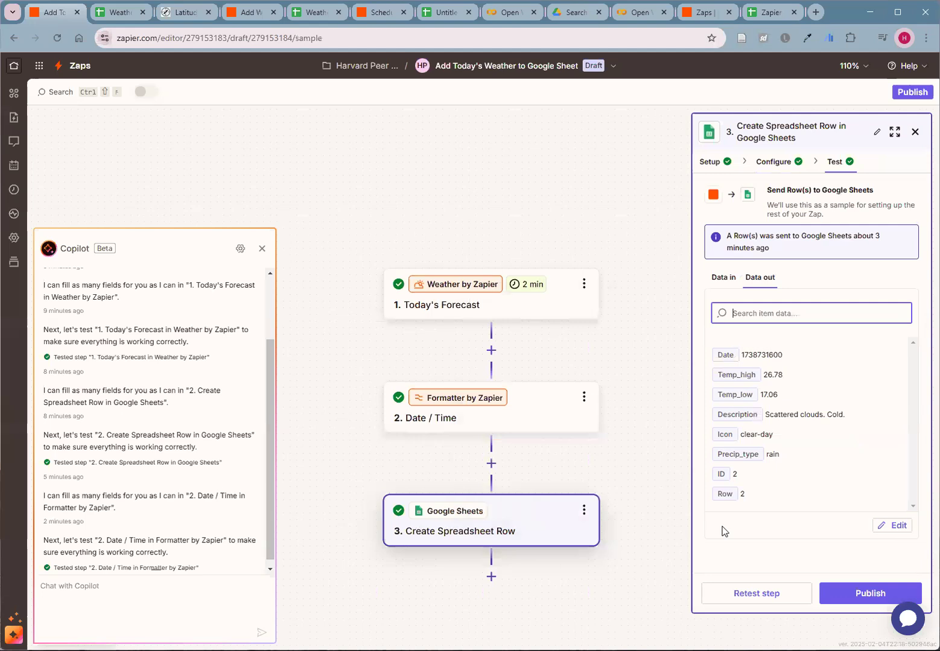
pyautogui.click(747, 594)
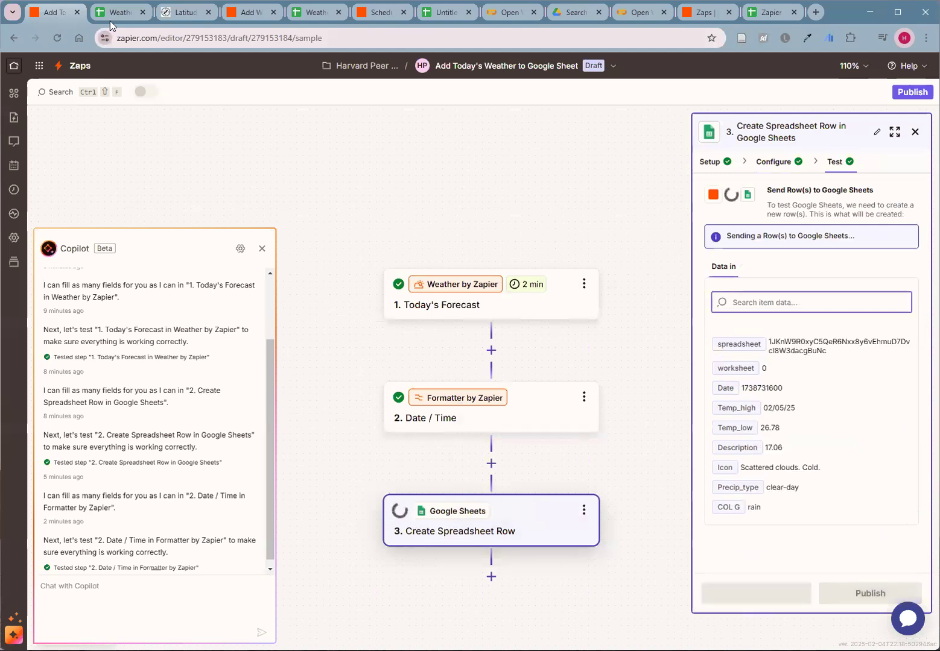
pyautogui.click(115, 12)
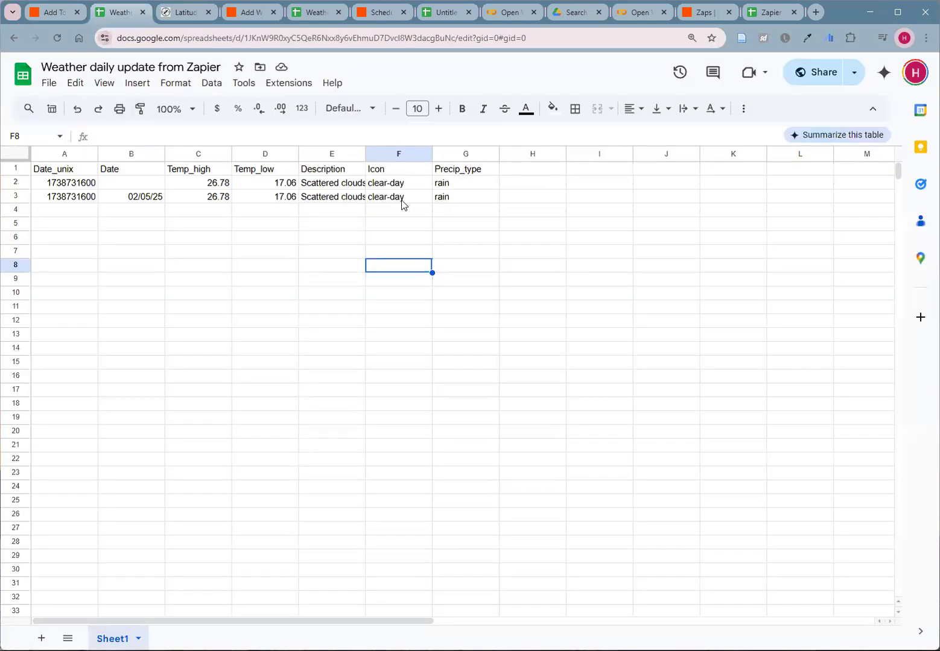
pyautogui.moveTo(444, 198); pyautogui.dragTo(78, 197)
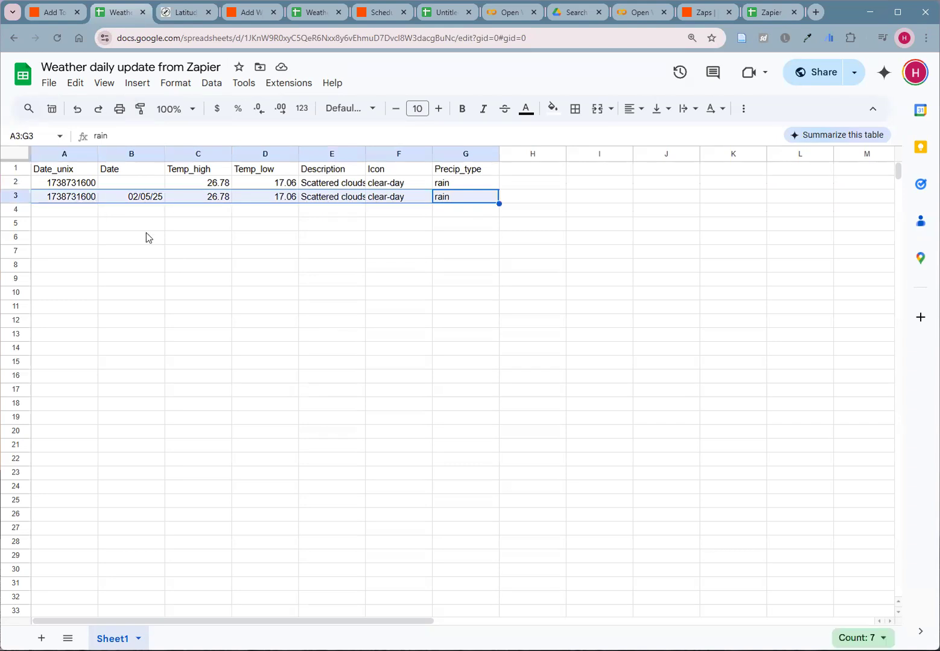
# - Publish the Zap from the Zapier editor, then return to the Weather daily update from Zapier spreadsheet
pyautogui.click(48, 13)
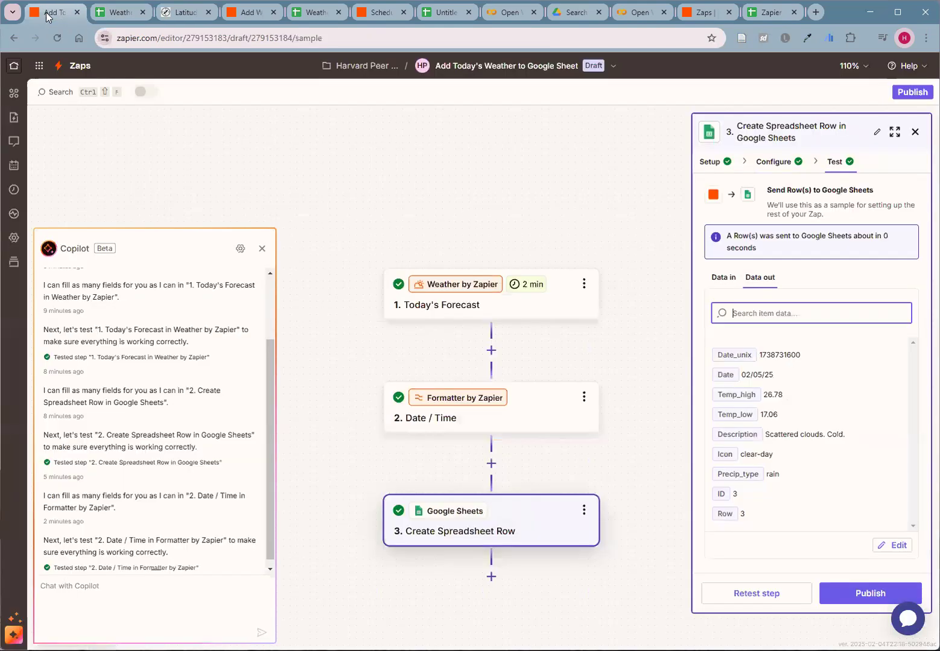
pyautogui.click(857, 593)
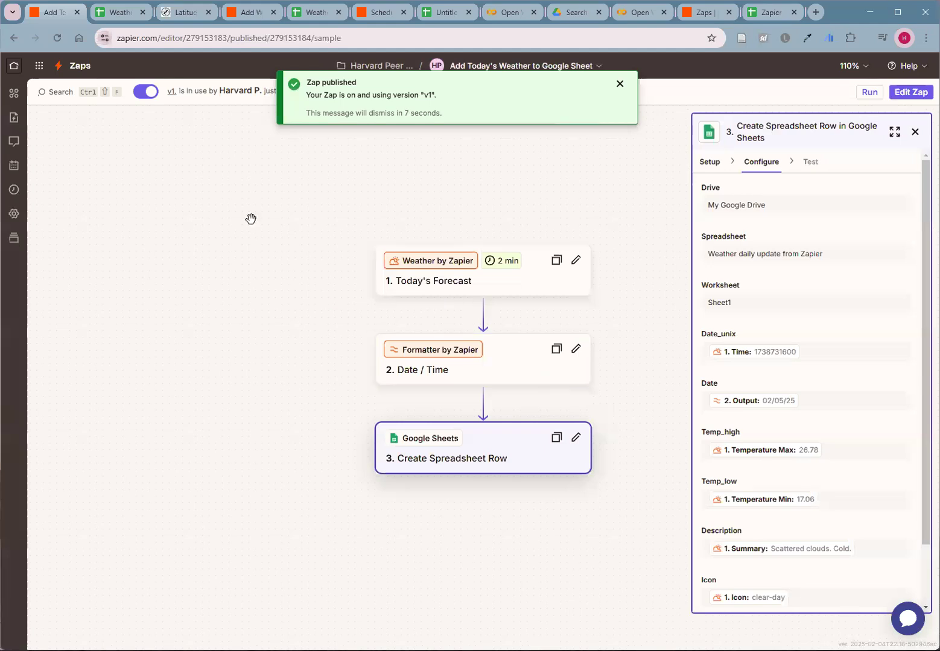
pyautogui.click(120, 14)
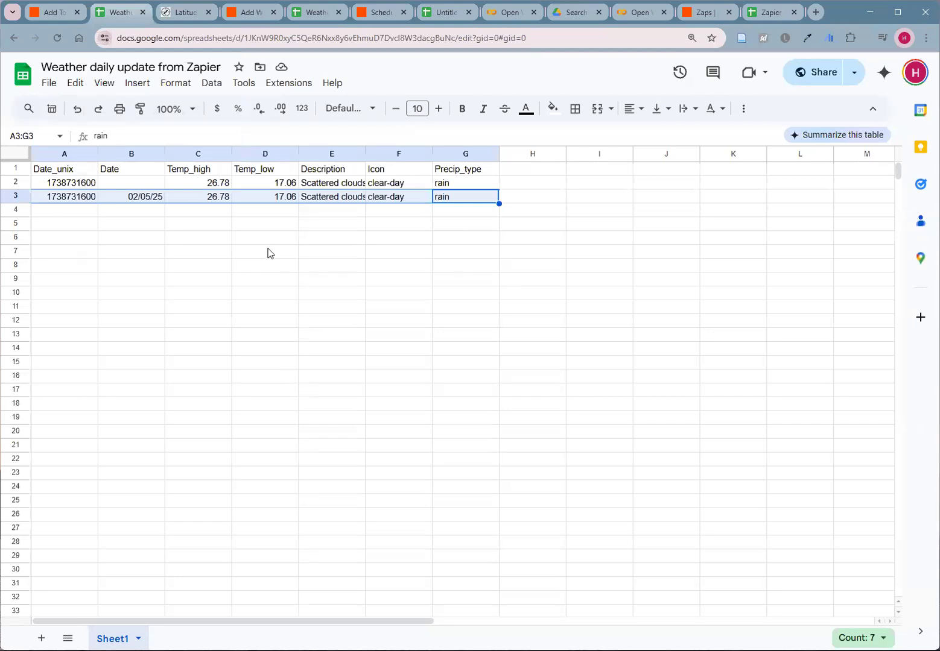
pyautogui.click(43, 14)
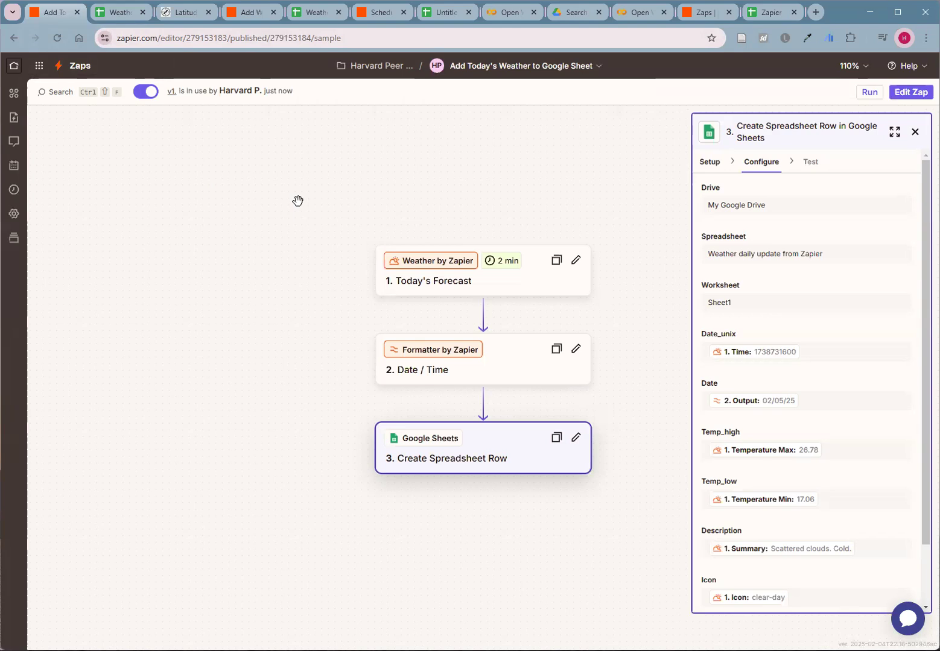
pyautogui.click(117, 16)
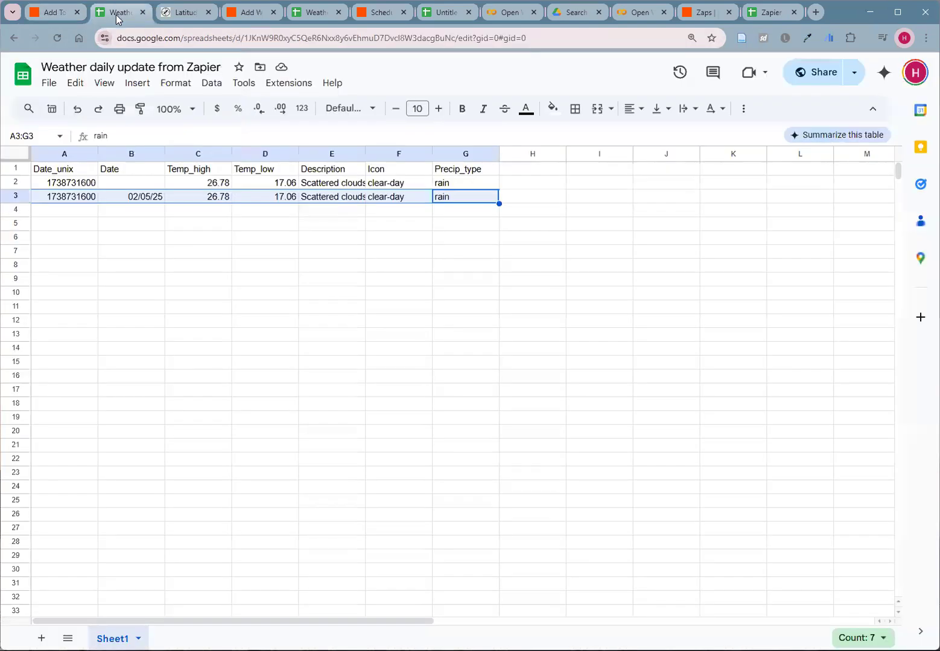